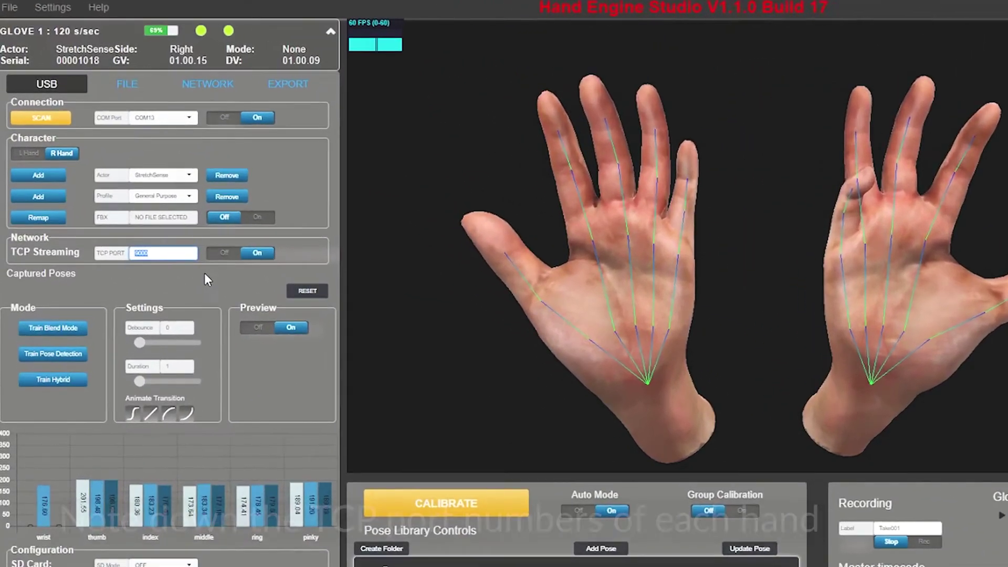
Step: Collapse GLOVE 1, expand GLOVE 2 and turn its TCP streaming on at port 9001
left_click(261, 32)
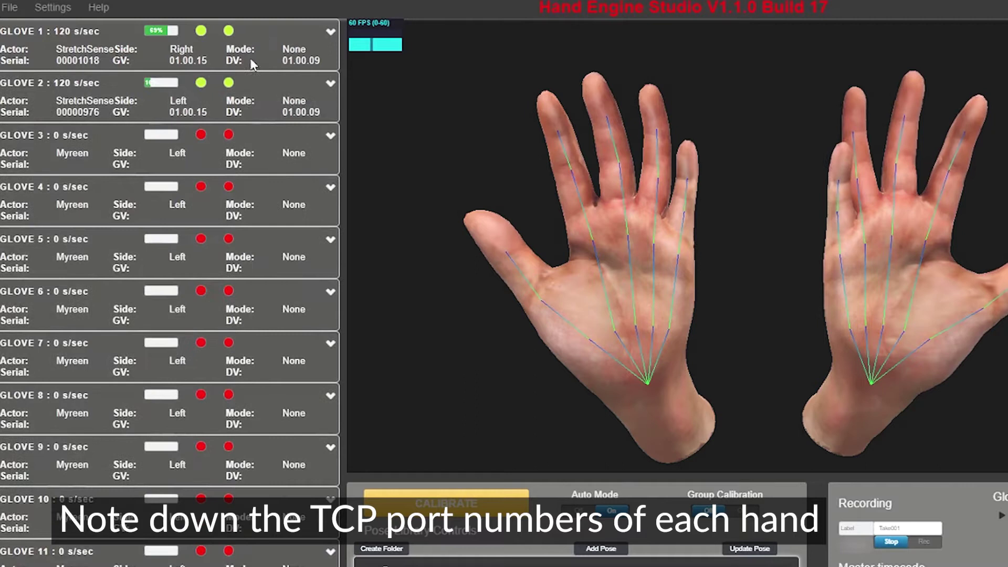
left_click(262, 84)
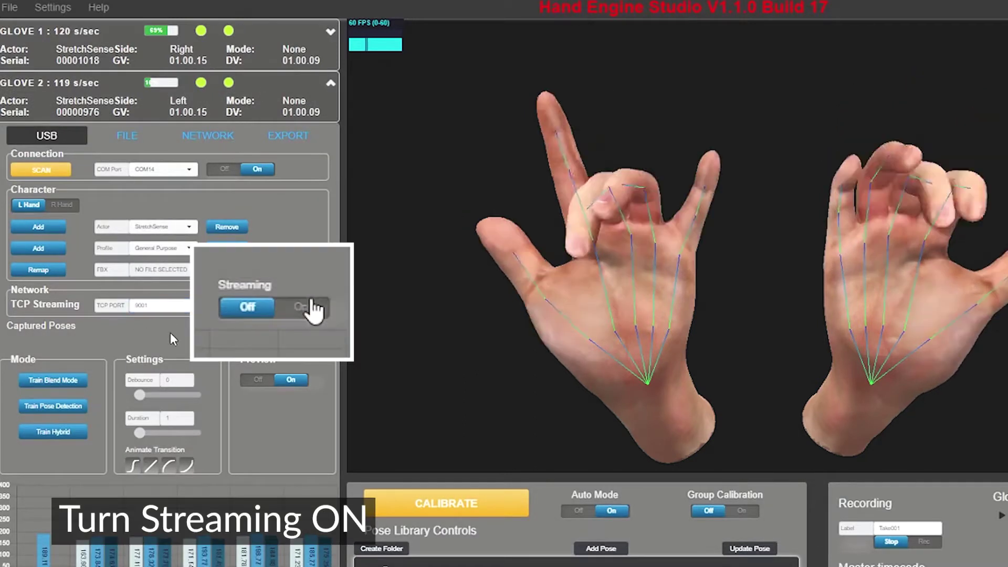
left_click(259, 305)
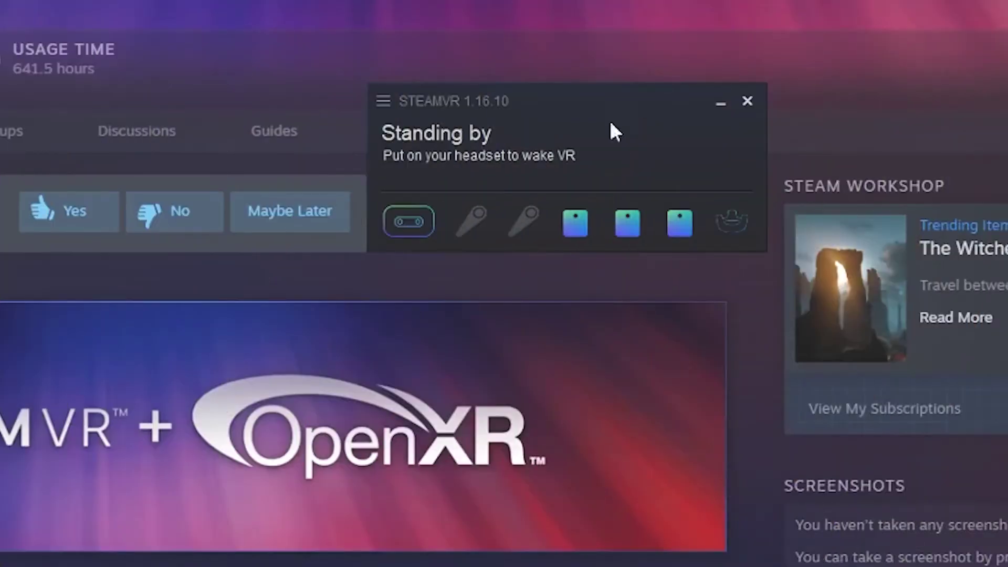
Step: Start pairing a new device from the SteamVR menu, choosing a different controller type
left_click(387, 108)
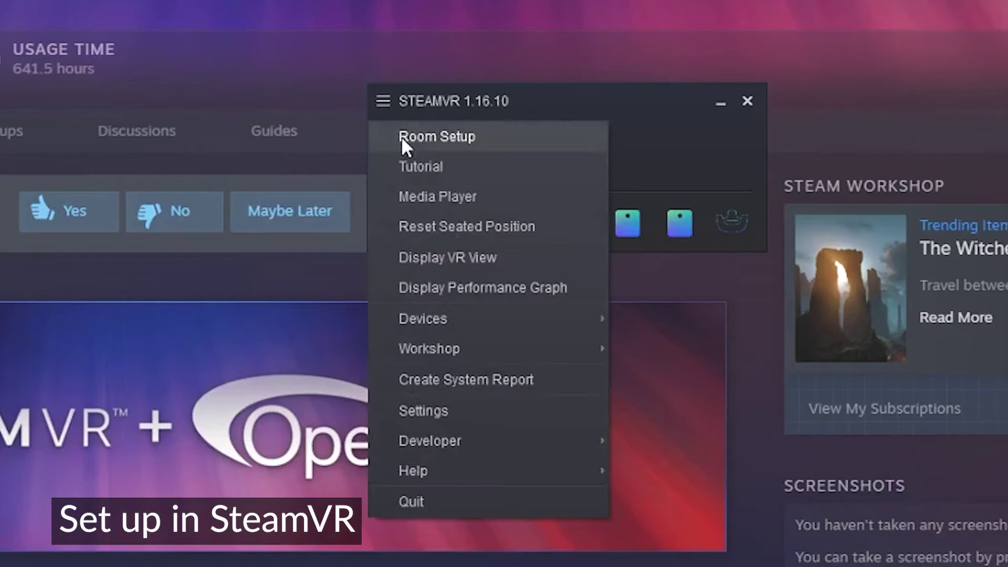
mouse_move(443, 315)
left_click(701, 347)
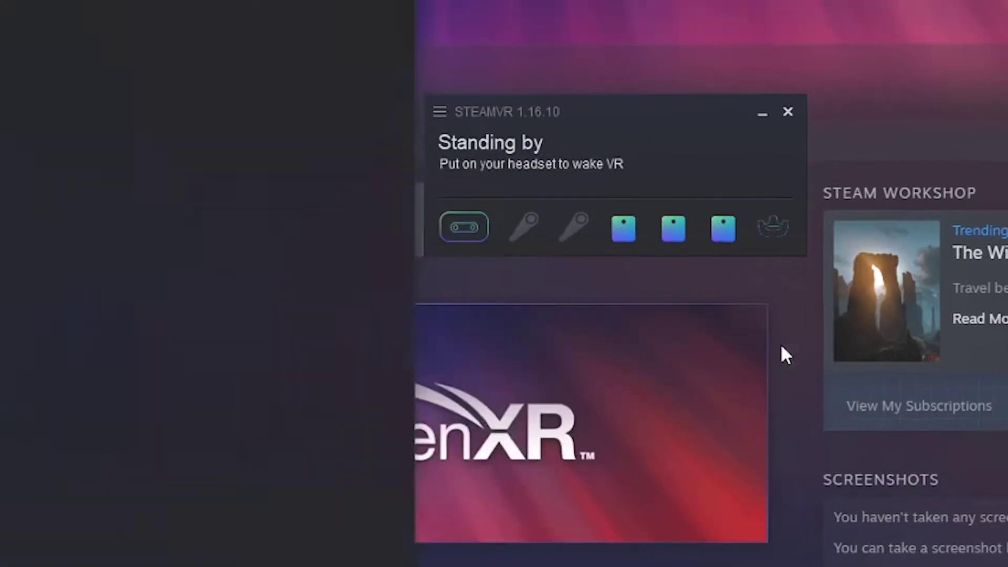
left_click(468, 488)
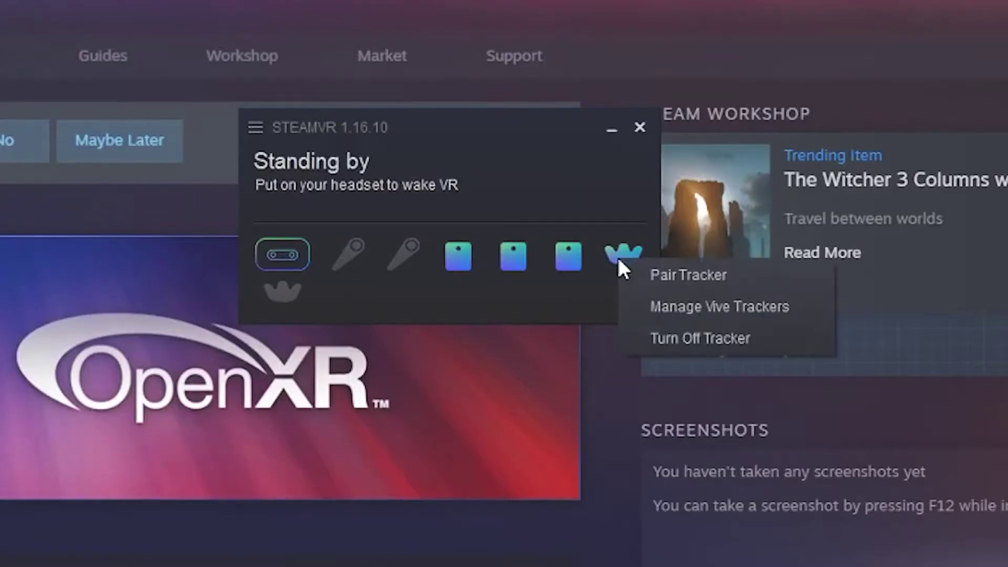
Step: In Manage Vive Trackers, set the first tracker's role to Held In Hand, Left Hand
left_click(665, 306)
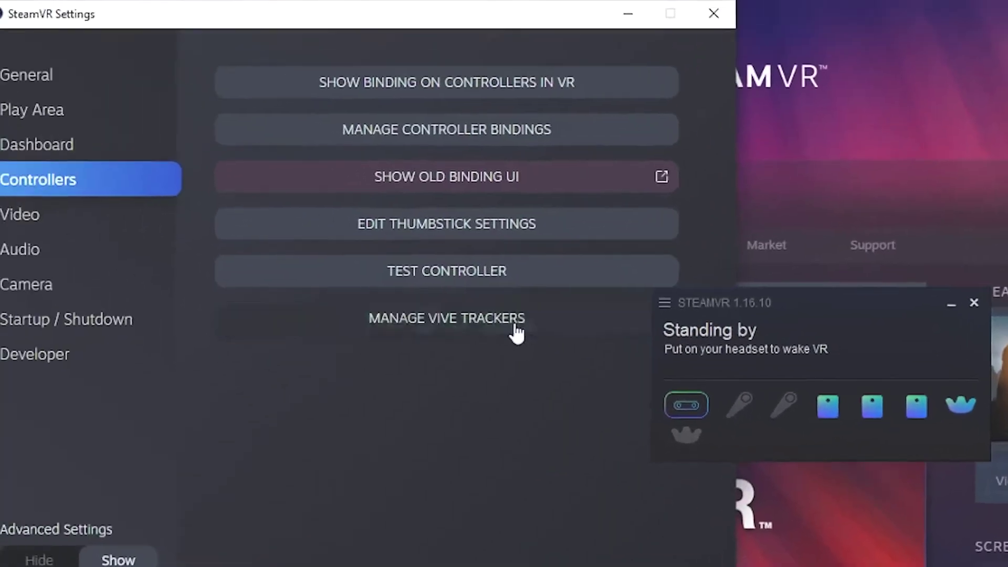
left_click(342, 264)
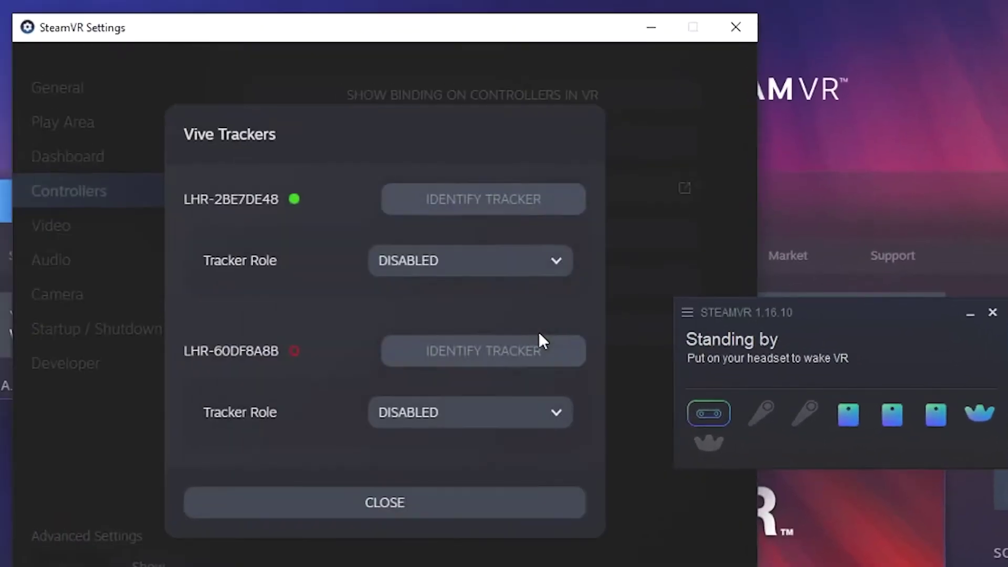
left_click(506, 262)
left_click(493, 209)
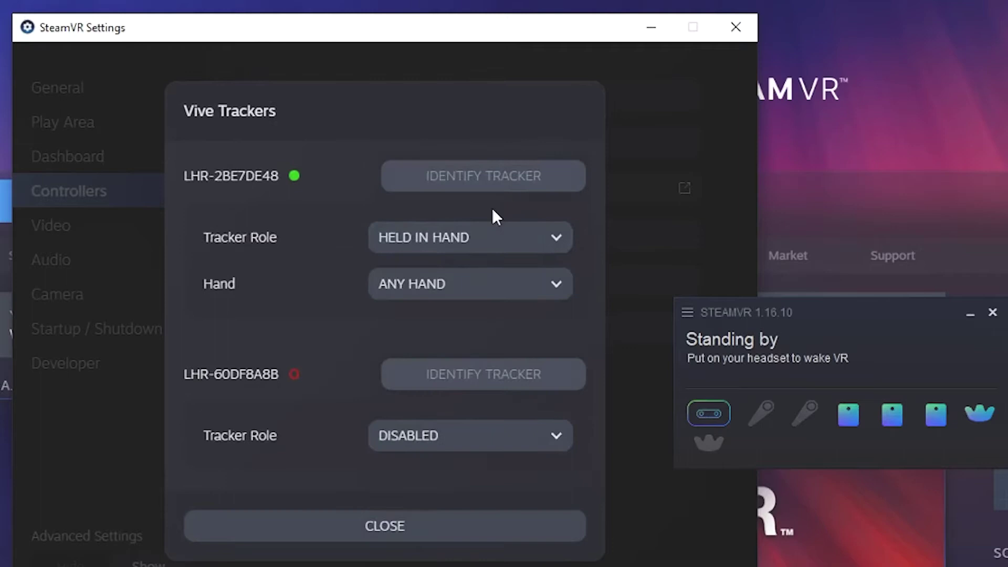
left_click(498, 285)
left_click(499, 319)
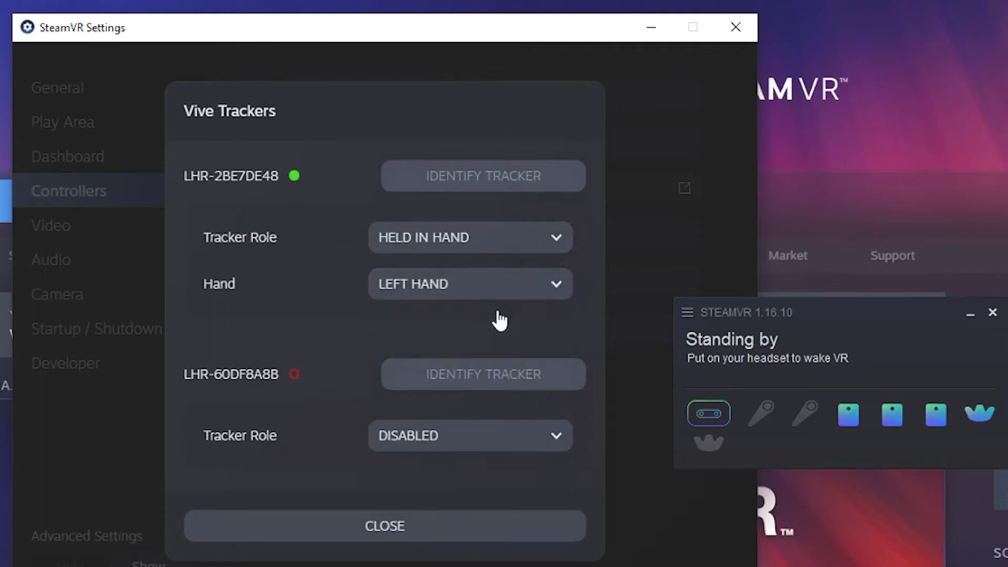
Step: Pair a second HTC Vive Tracker and set its role to Held In Hand, Right Hand
left_click(704, 446)
left_click(720, 461)
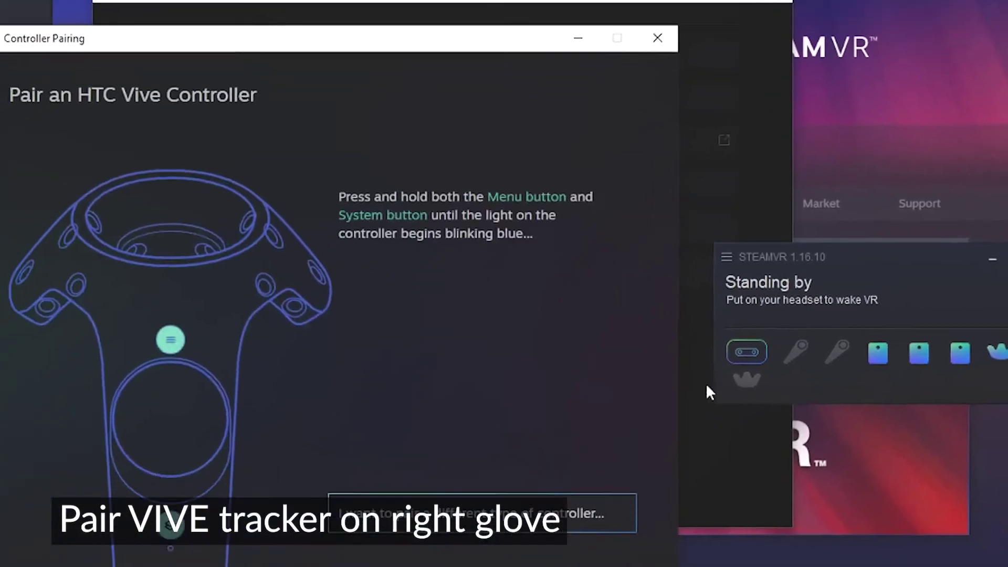
left_click(558, 480)
left_click(144, 396)
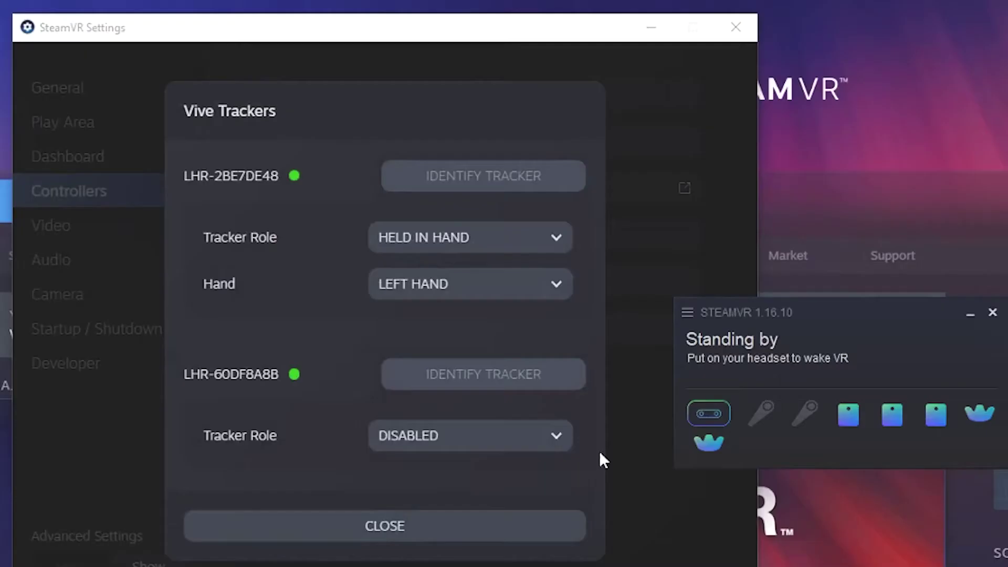
left_click(488, 448)
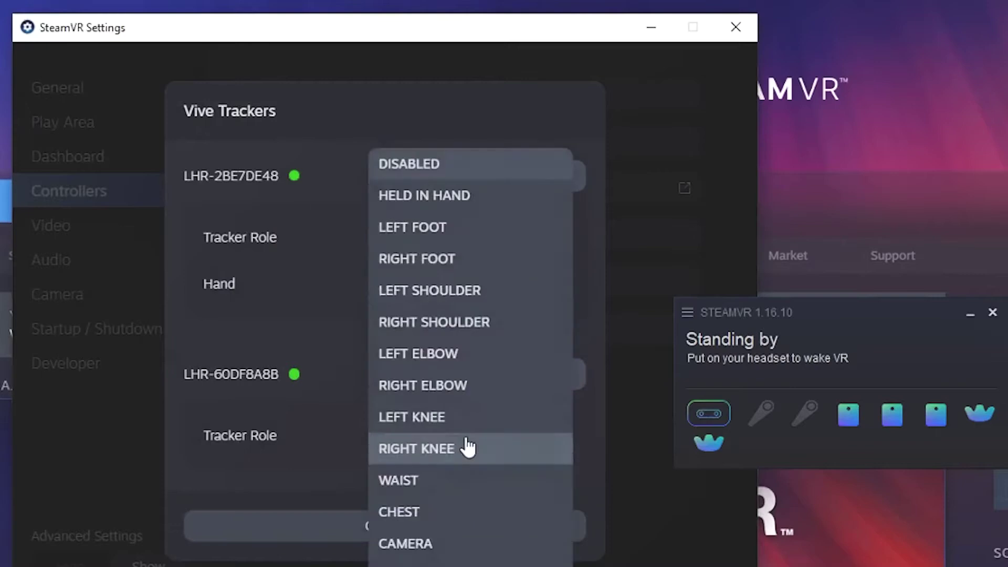
left_click(445, 198)
left_click(455, 513)
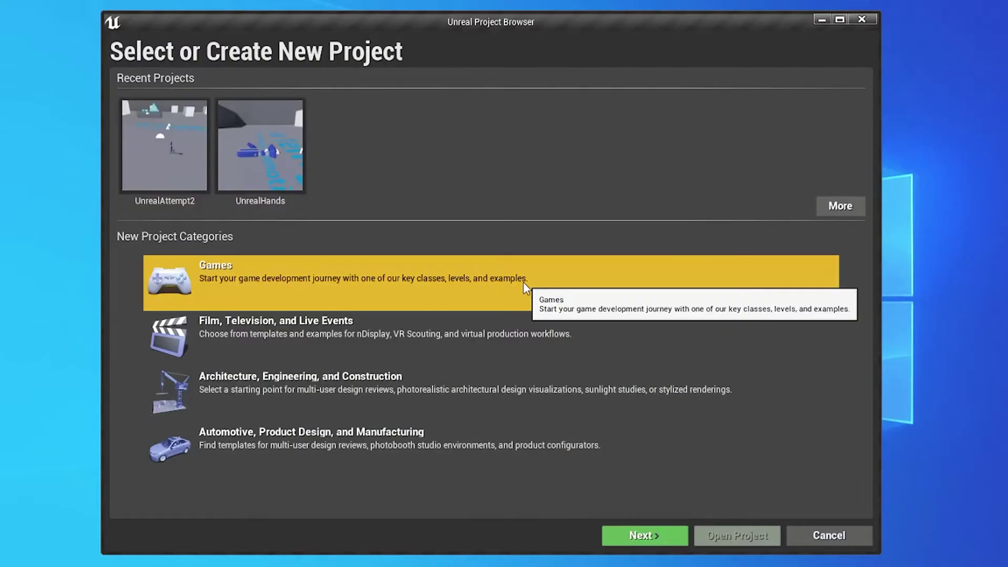
Step: Create a Games project from the Virtual Reality template named UnrealVIVE
left_click(524, 280)
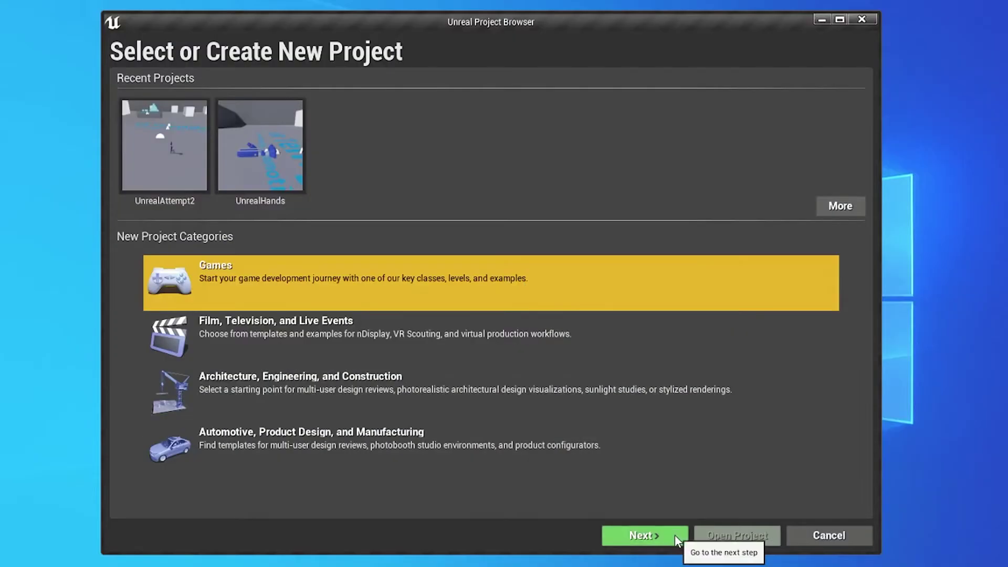
left_click(641, 534)
left_click(405, 184)
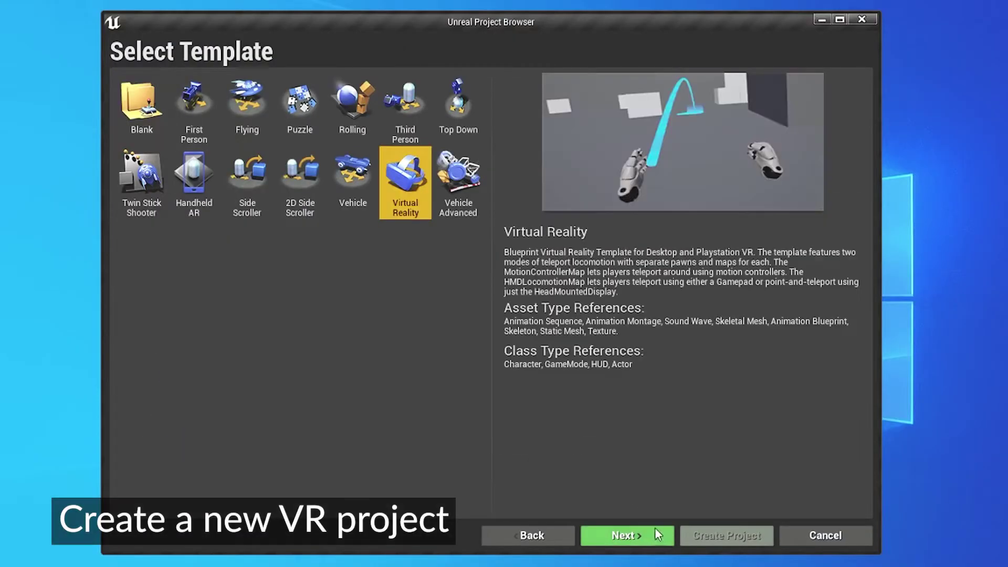
left_click(658, 535)
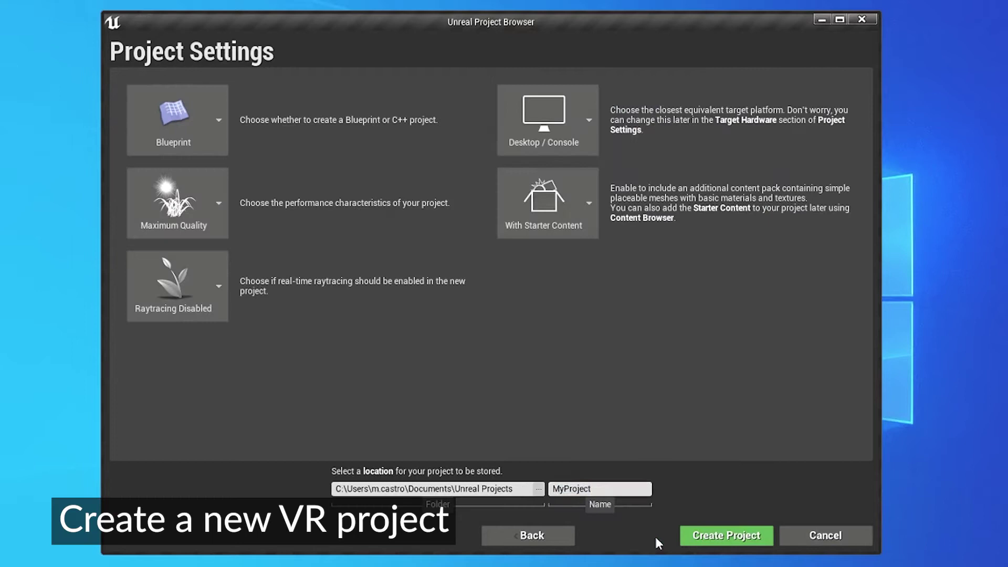
type("UnrealVIVE")
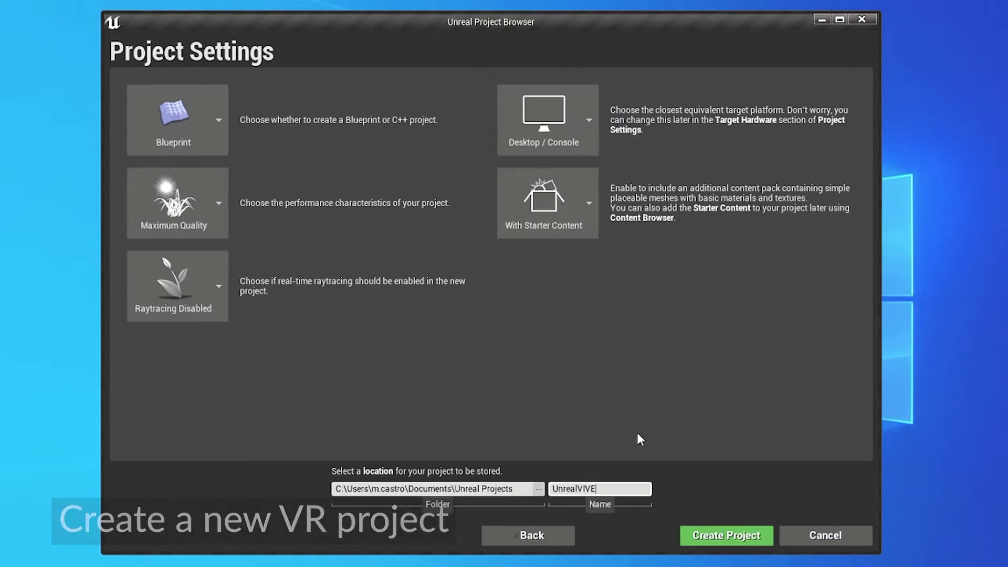
left_click(715, 540)
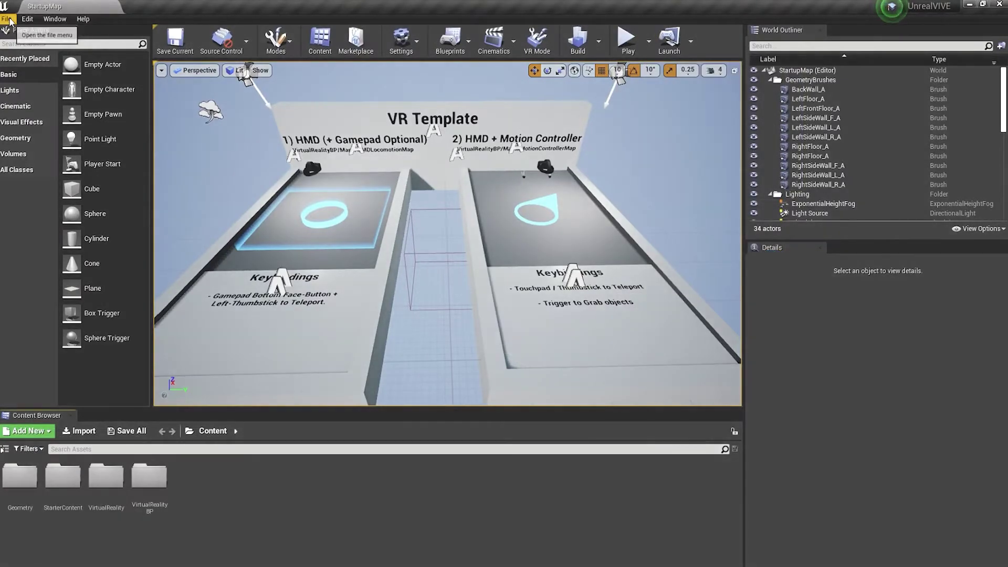
Step: Create a new Default level and save it as VIVE_NewMap
left_click(7, 19)
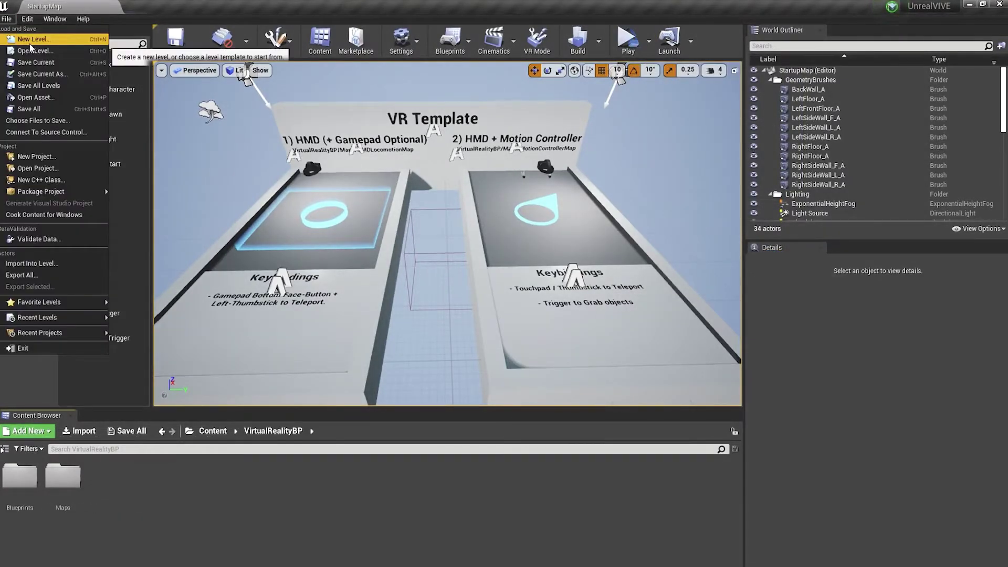
left_click(30, 44)
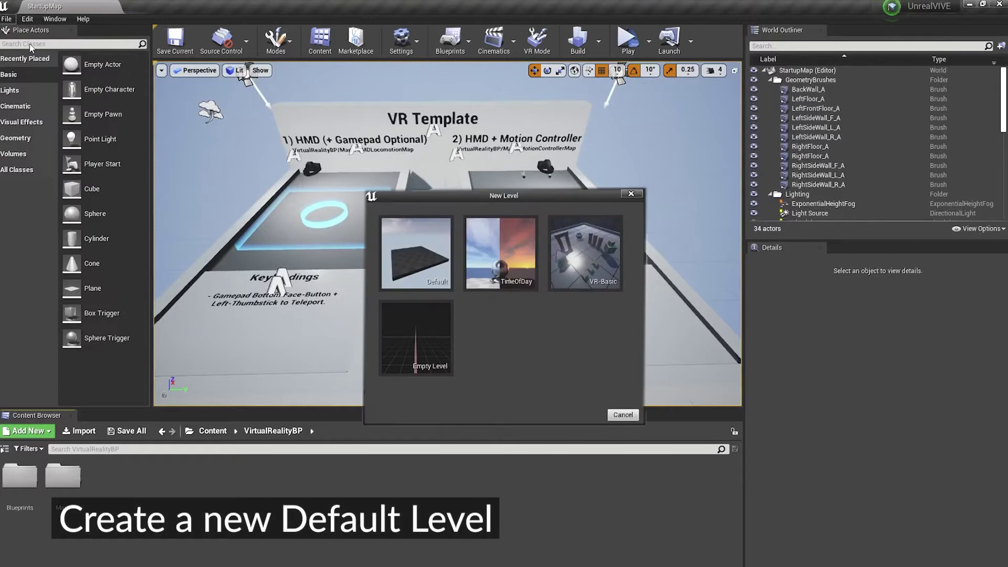
left_click(436, 267)
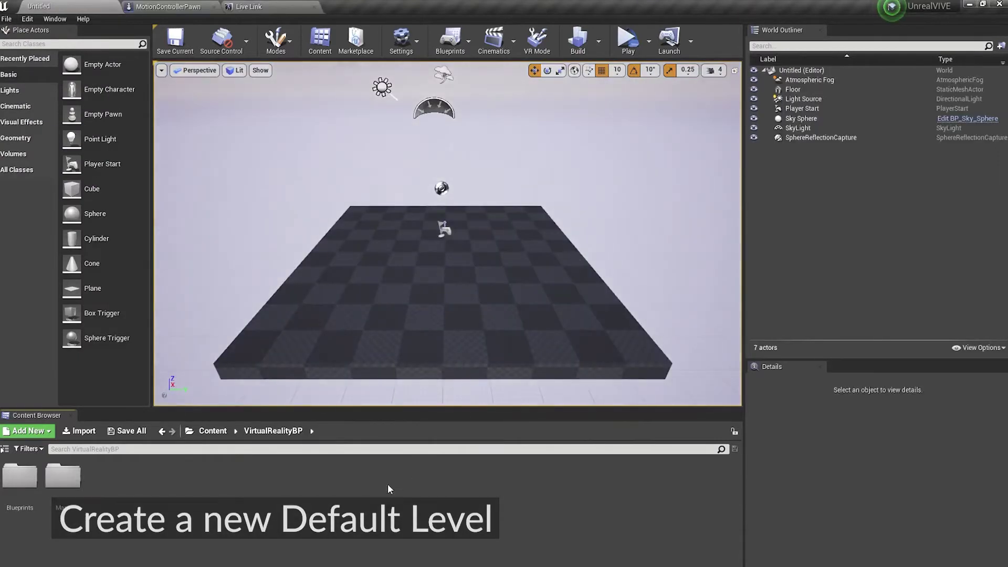
left_click(175, 40)
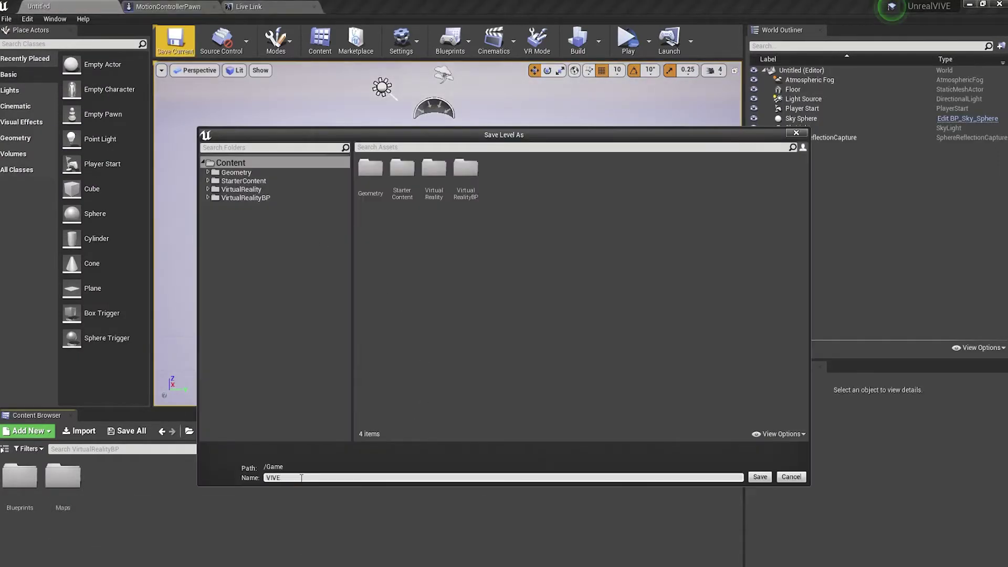
left_click(758, 476)
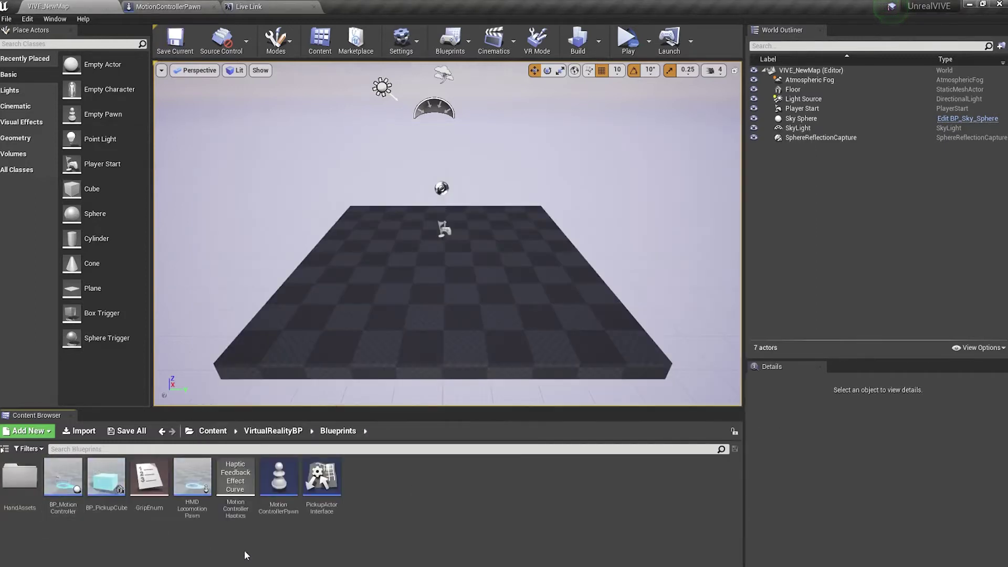
Step: Add a Pawn Blueprint Class named VRPawn in the Blueprints folder
right_click(387, 562)
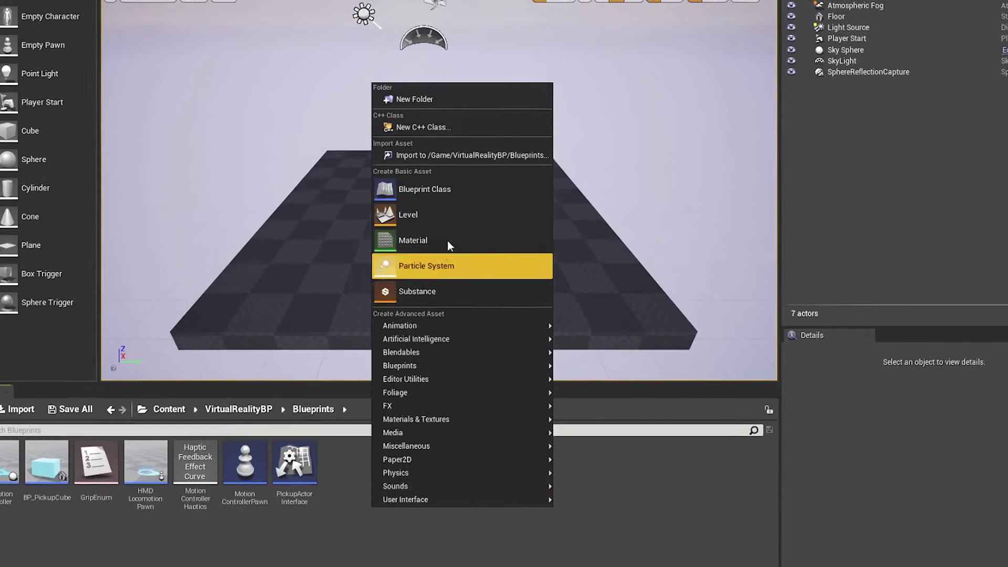
left_click(448, 149)
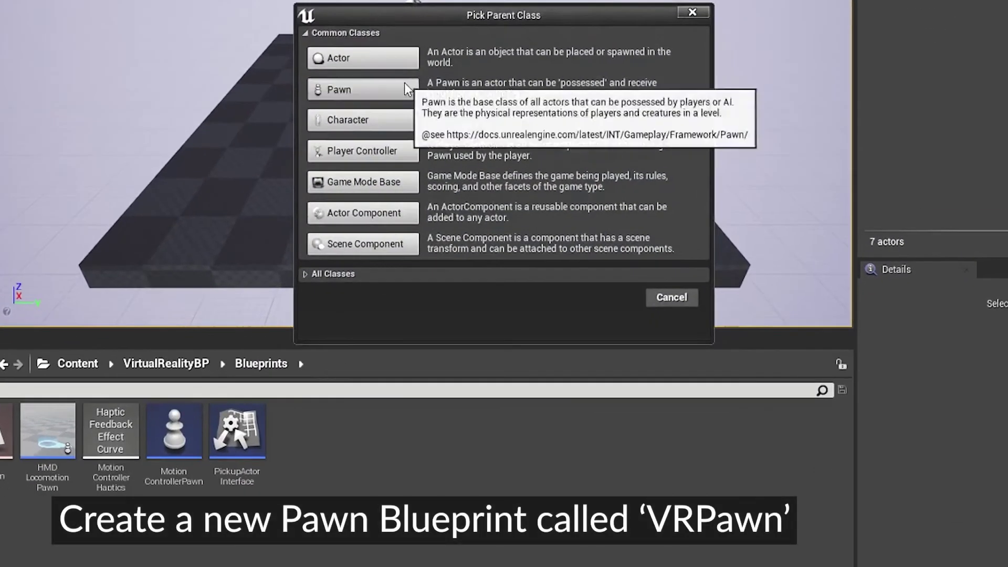
left_click(385, 118)
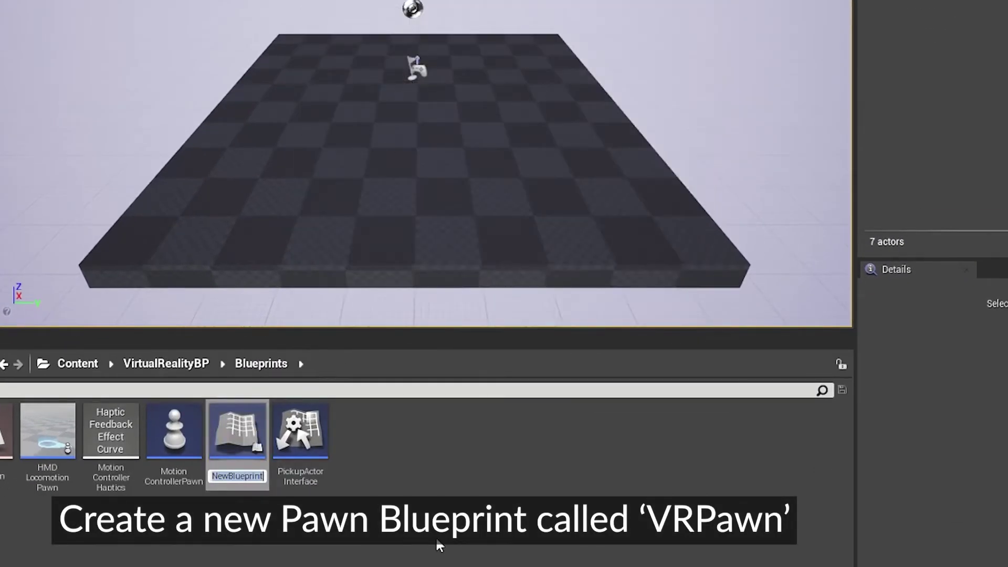
type("VRPawn")
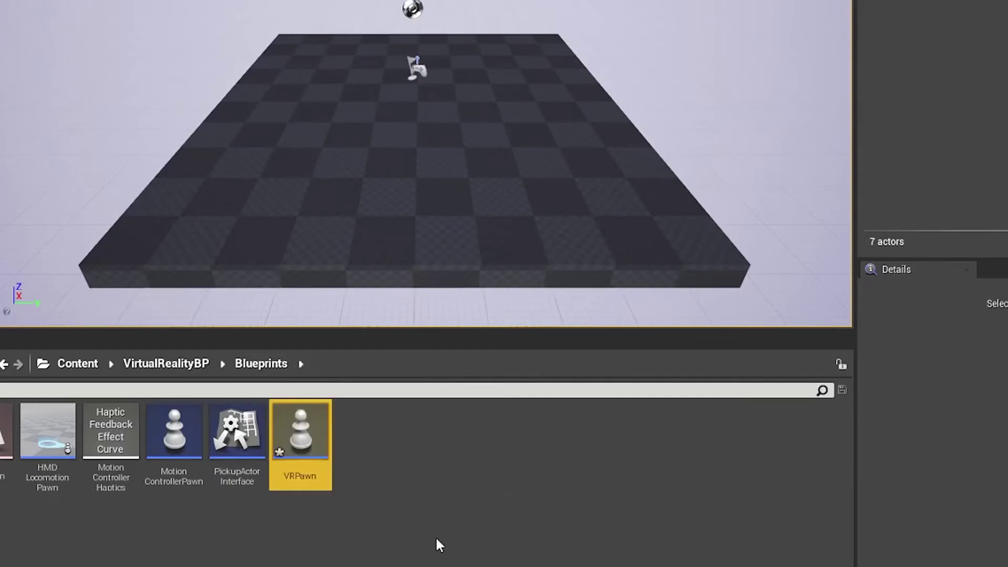
Step: In VRPawn, add a Scene component VRCameraRoot with a Camera named VRCamera under it
double_click(301, 432)
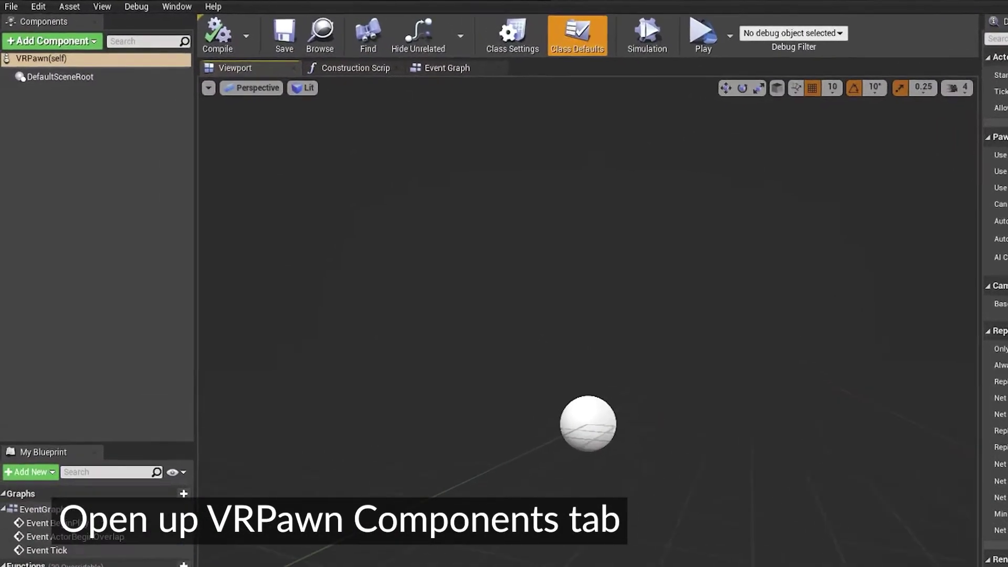
left_click(37, 77)
left_click(65, 41)
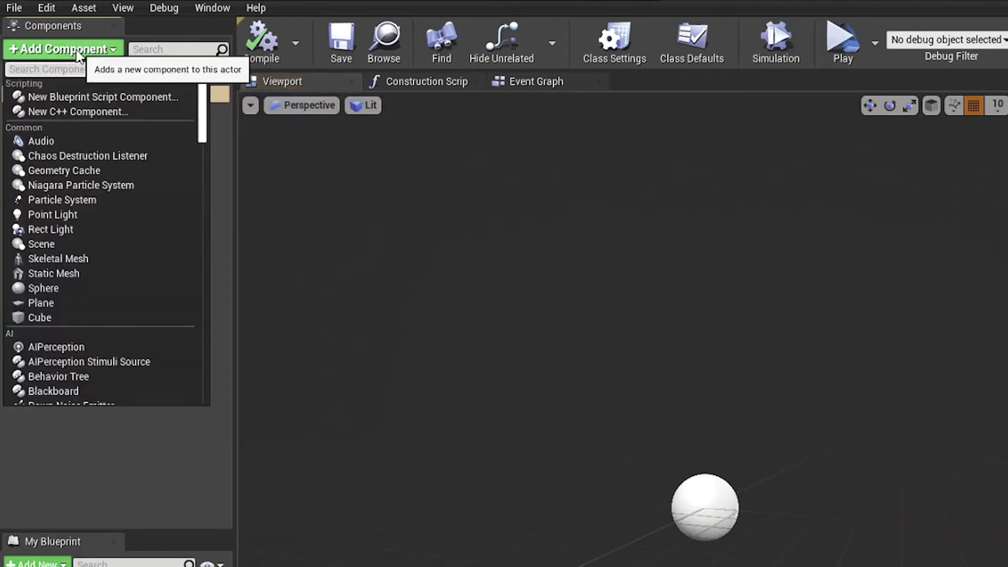
type("scene")
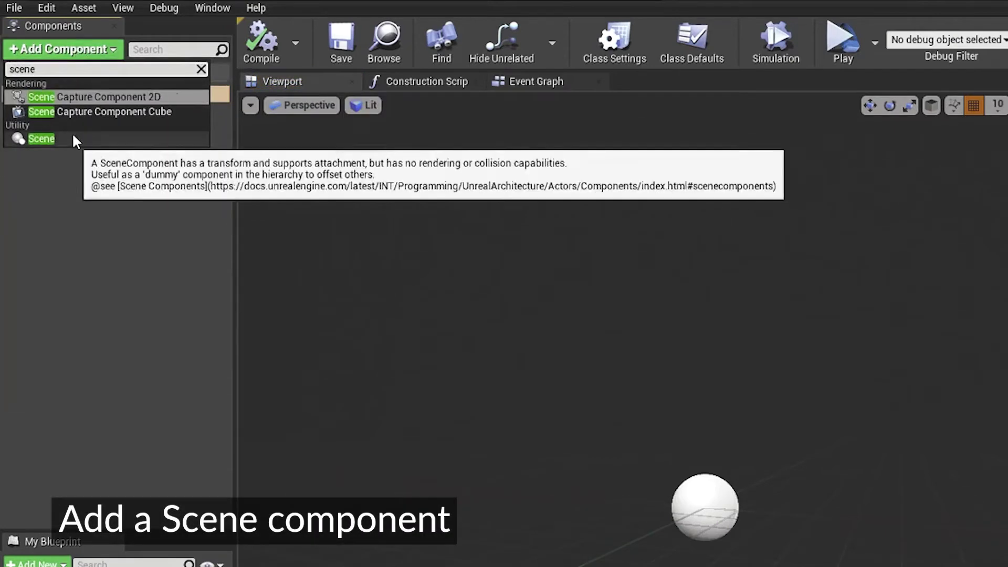
left_click(72, 136)
type("VRCameraRoot")
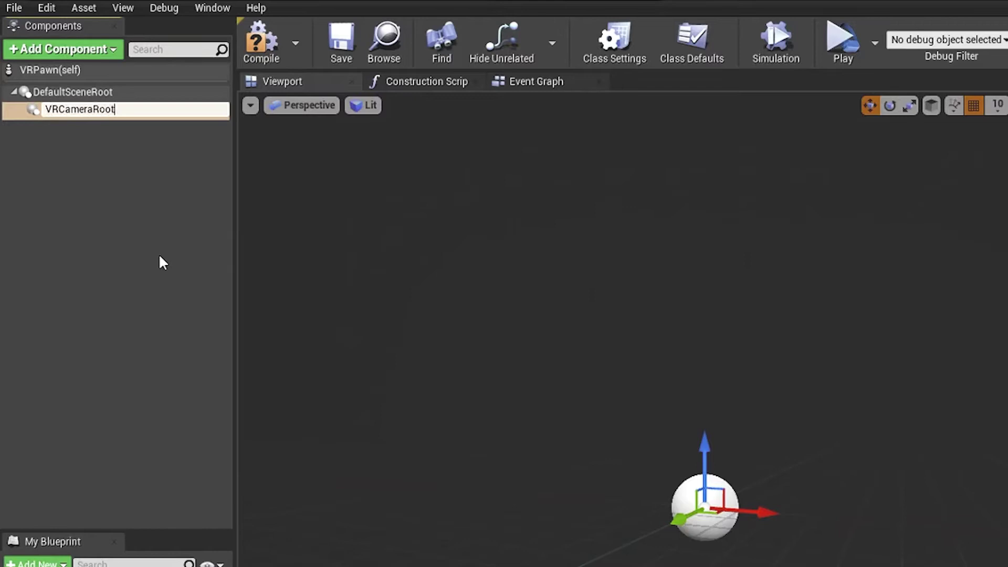
key("Return")
left_click(71, 57)
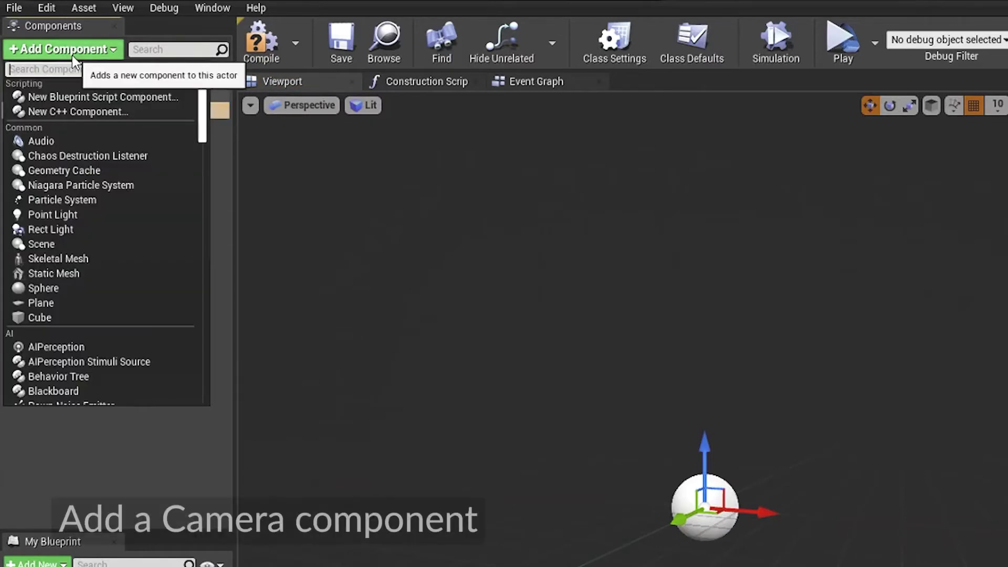
type("camera")
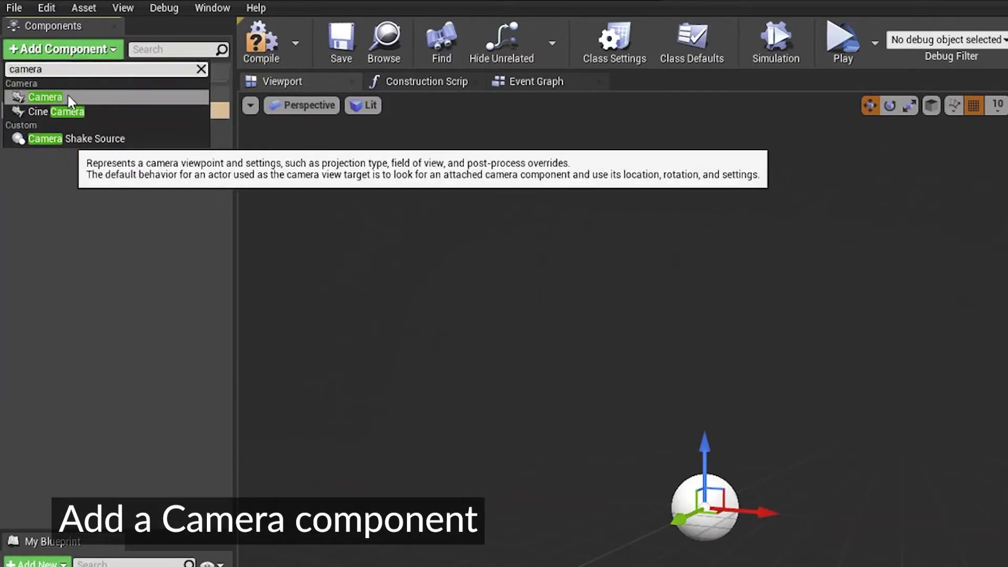
left_click(67, 95)
type("VRCamera")
key("Return")
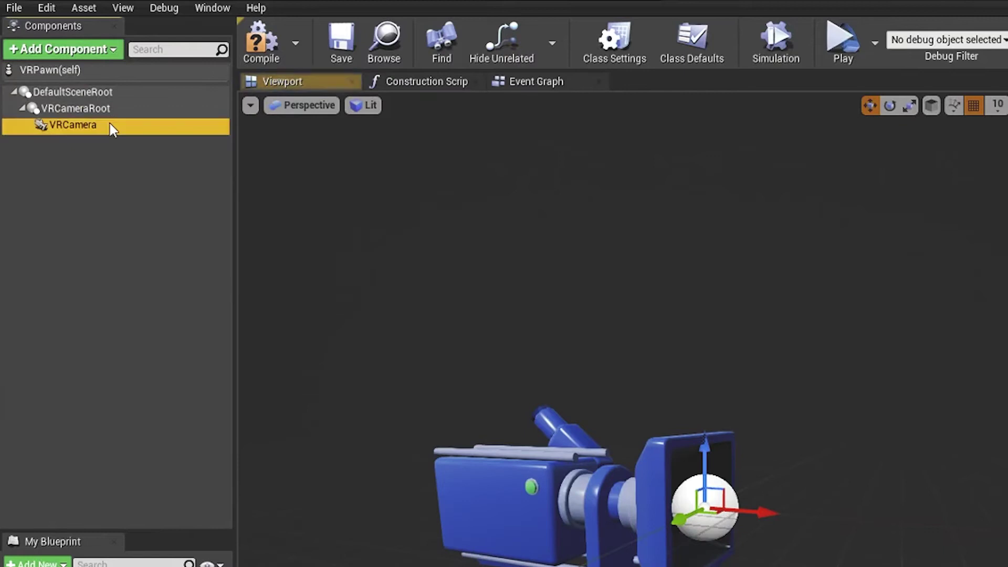
Step: Add two Motion Controller components, MotionController_Left and a second one
left_click(75, 53)
type("motion")
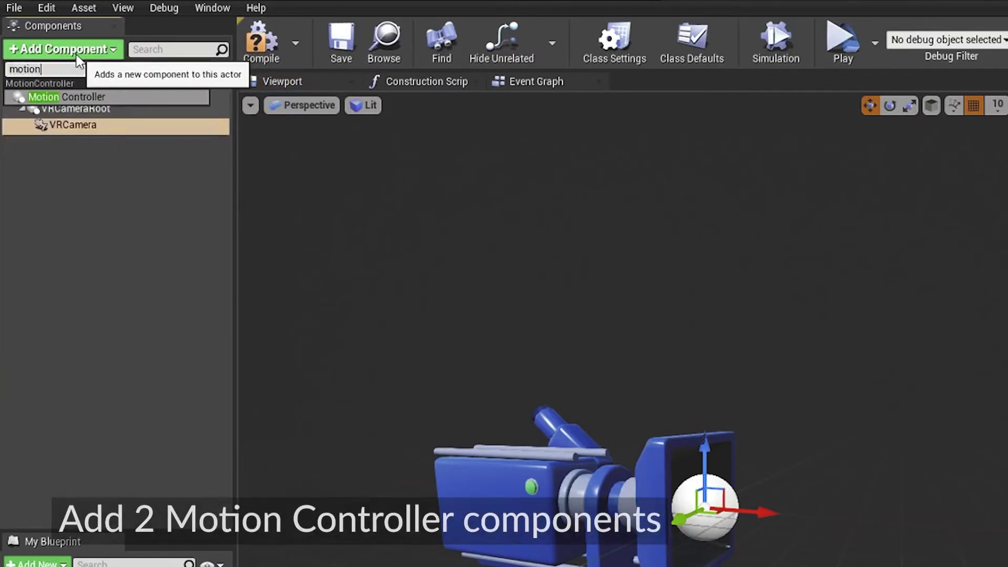
left_click(109, 95)
key("End")
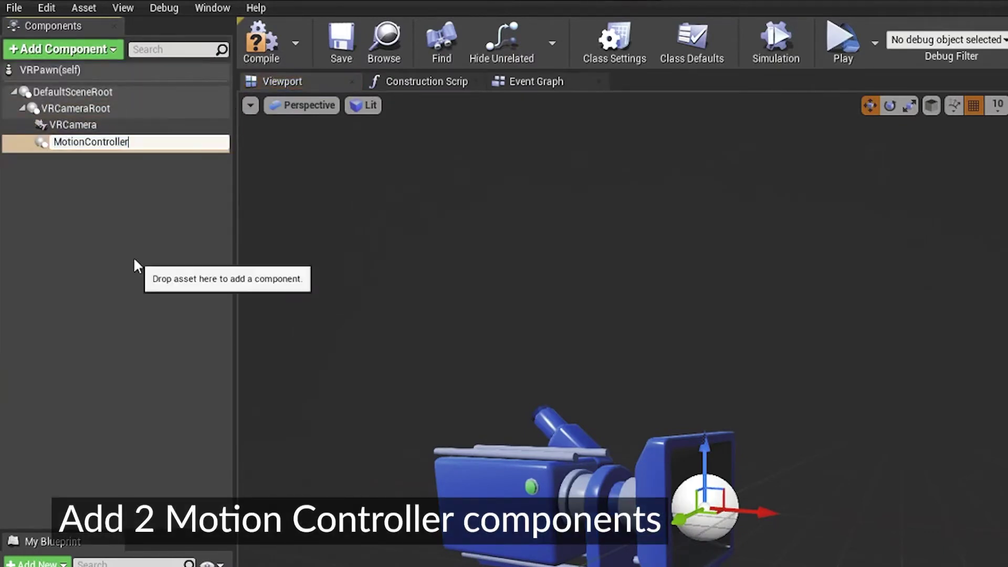
type("_Left")
key("Return")
left_click(81, 107)
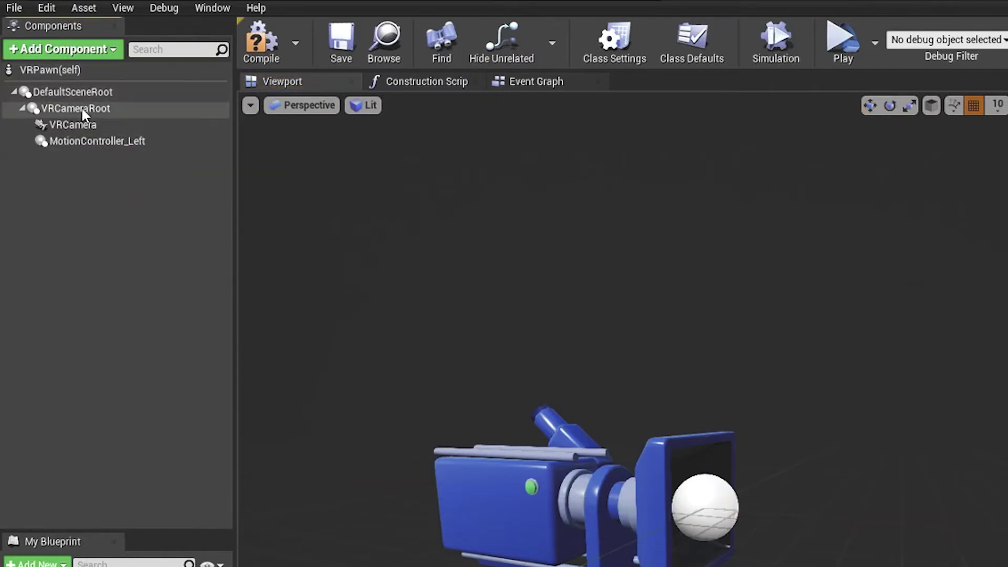
left_click(76, 50)
type("motion")
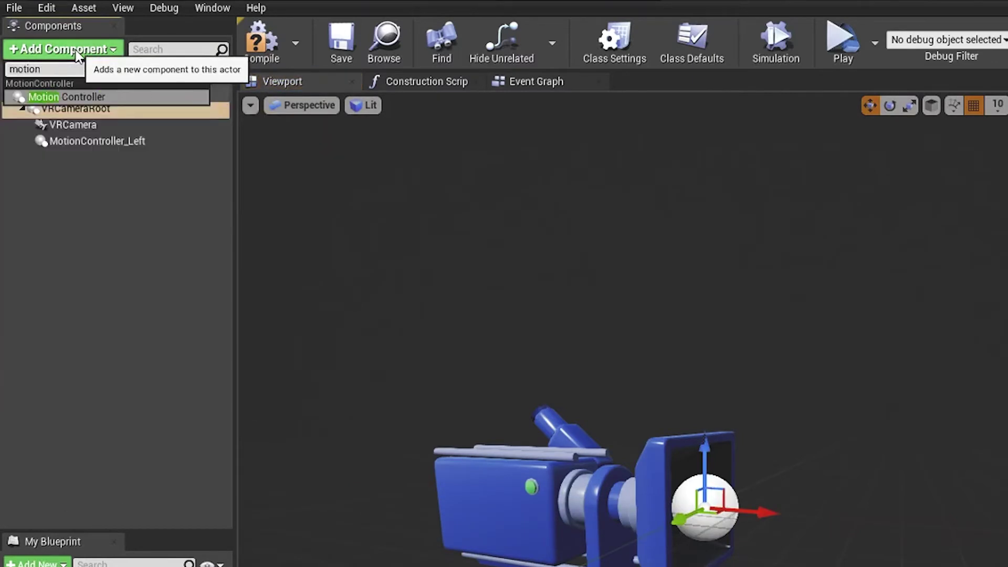
left_click(105, 96)
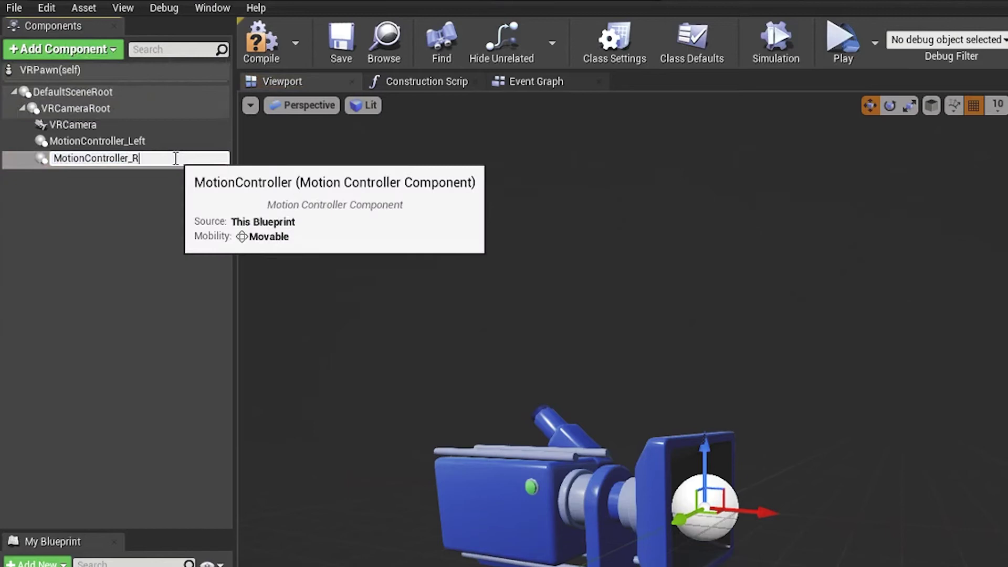
Step: Name the second controller MotionController_Right and move MotionController_Left under DefaultSceneRoot
key("Return")
left_click(124, 143)
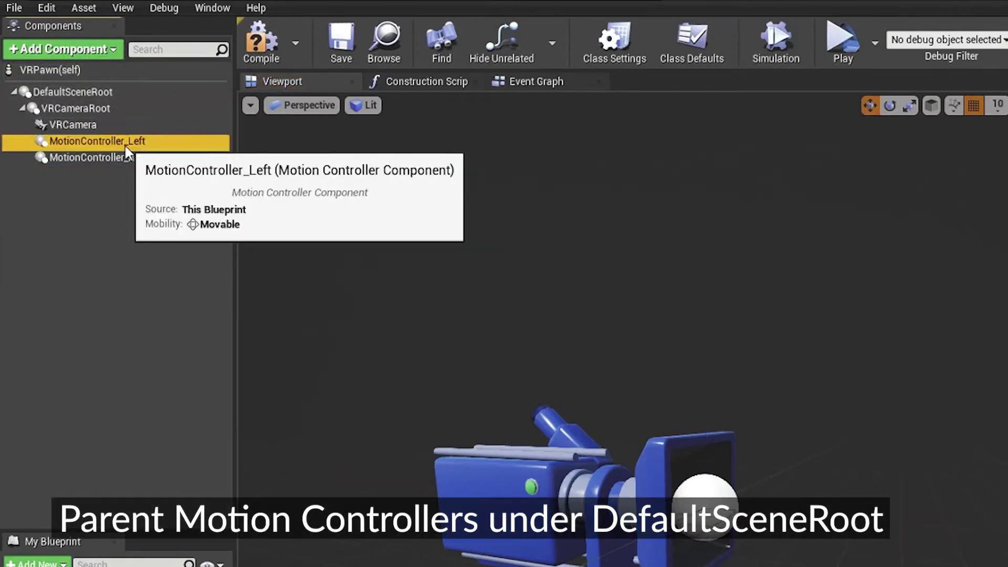
left_click_drag(110, 144, 100, 112)
left_click(175, 247)
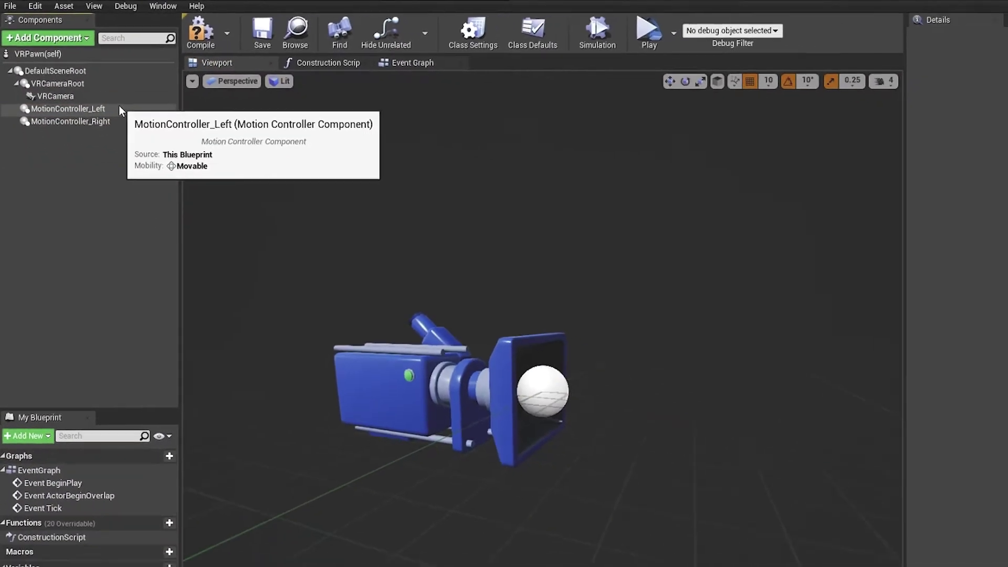
Step: Set MotionController_Right's Motion Source to Right
left_click(155, 143)
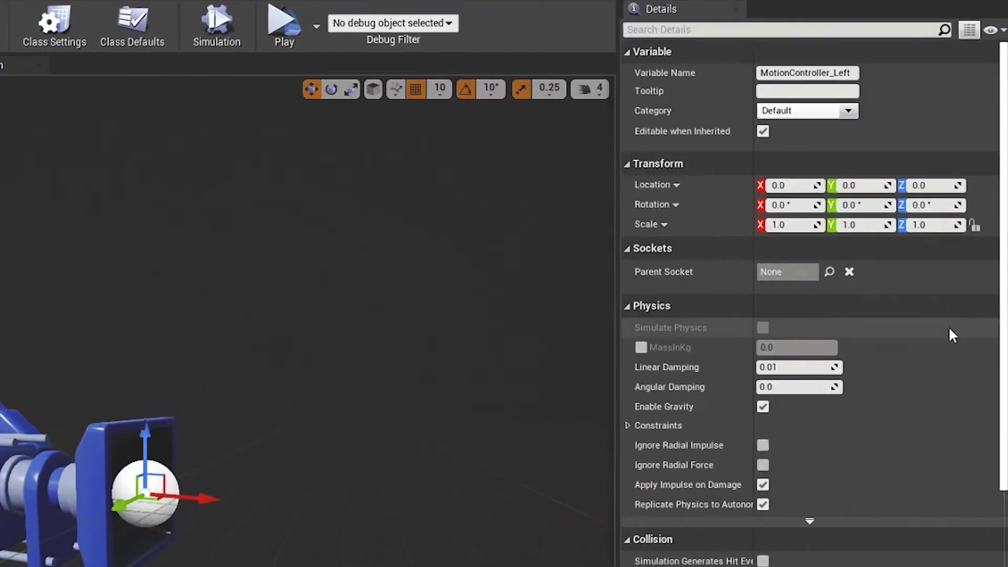
scroll(949, 326, "down", 15)
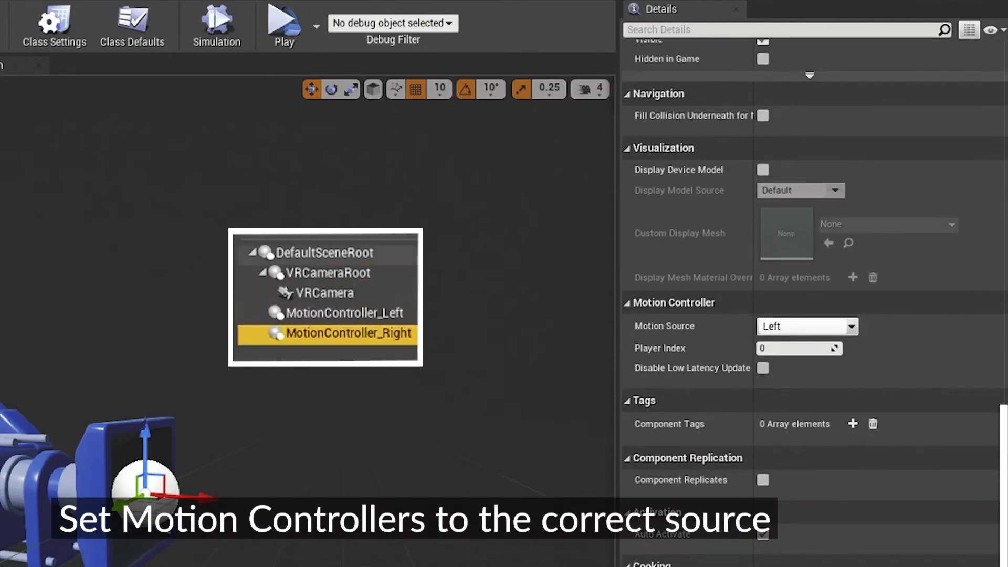
left_click(851, 326)
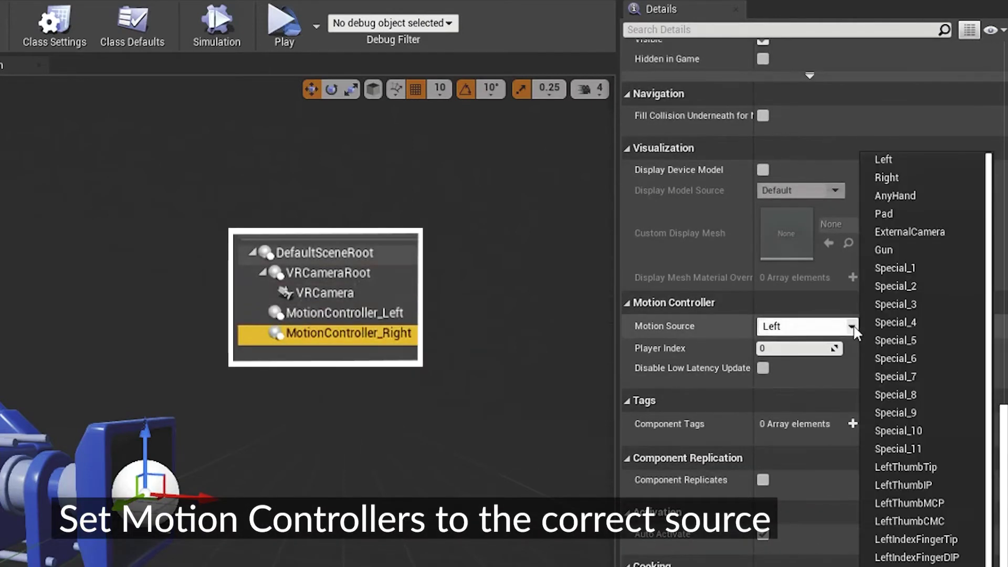
left_click(892, 178)
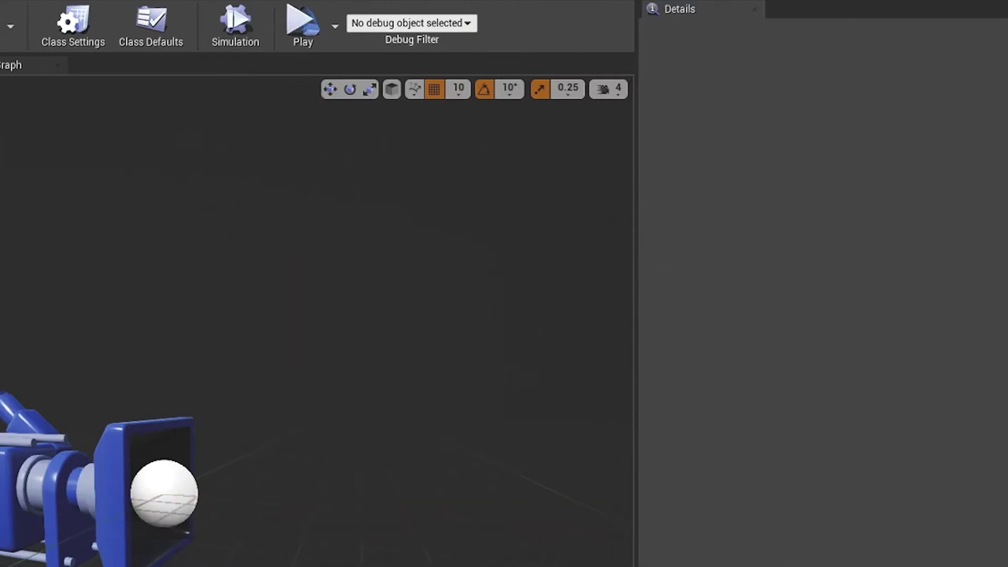
Step: In VRPawn's Event Graph, call Set Tracking Origin (Floor Level) from Event BeginPlay, then return to VIVE_NewMap
left_click(308, 62)
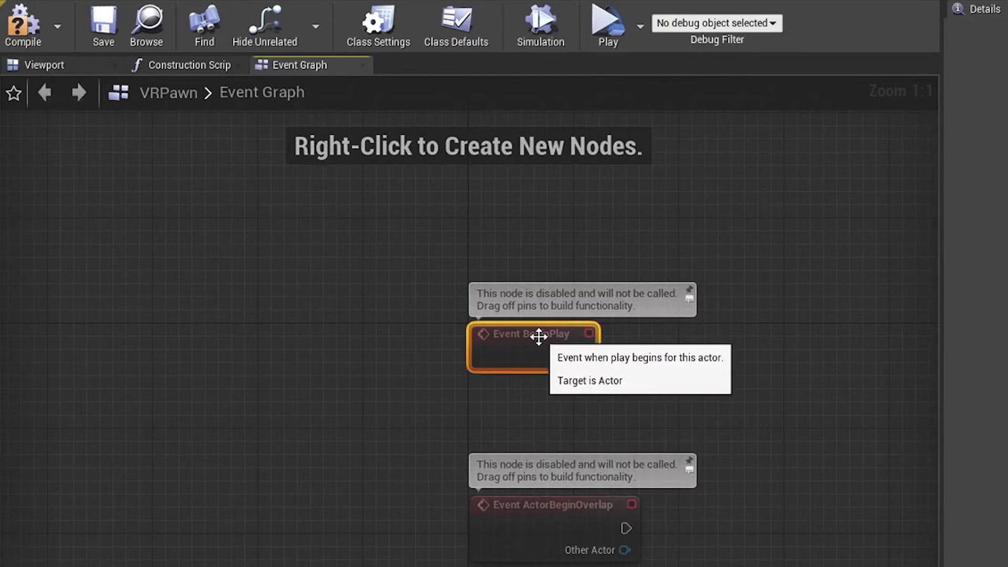
left_click_drag(581, 354, 663, 352)
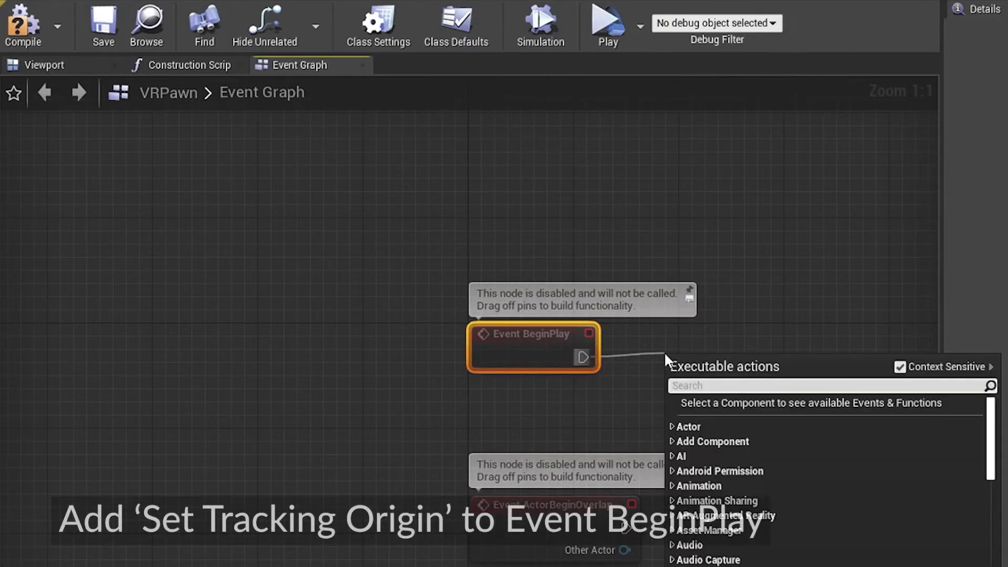
type("set tracking origin")
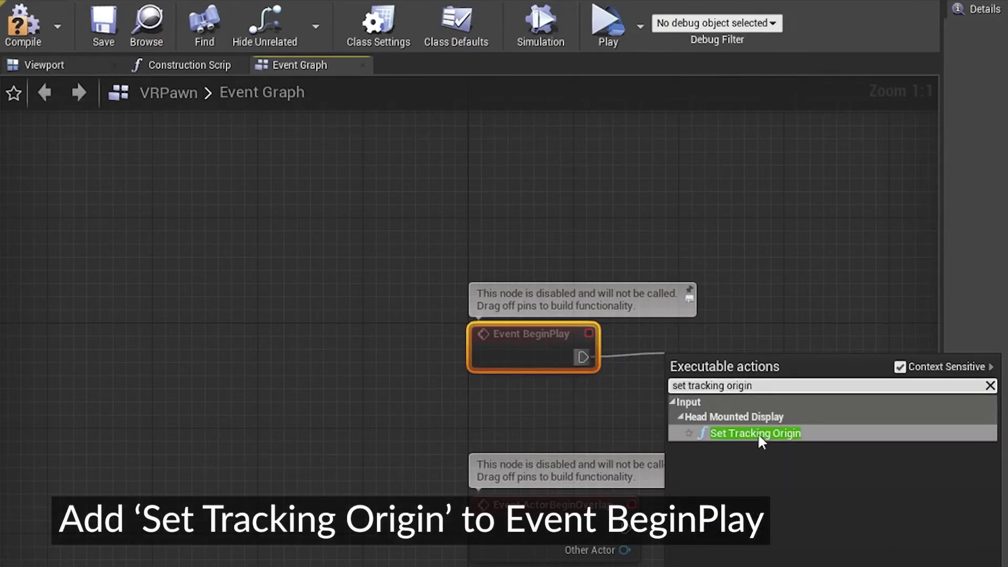
left_click(757, 432)
left_click_drag(748, 371, 747, 344)
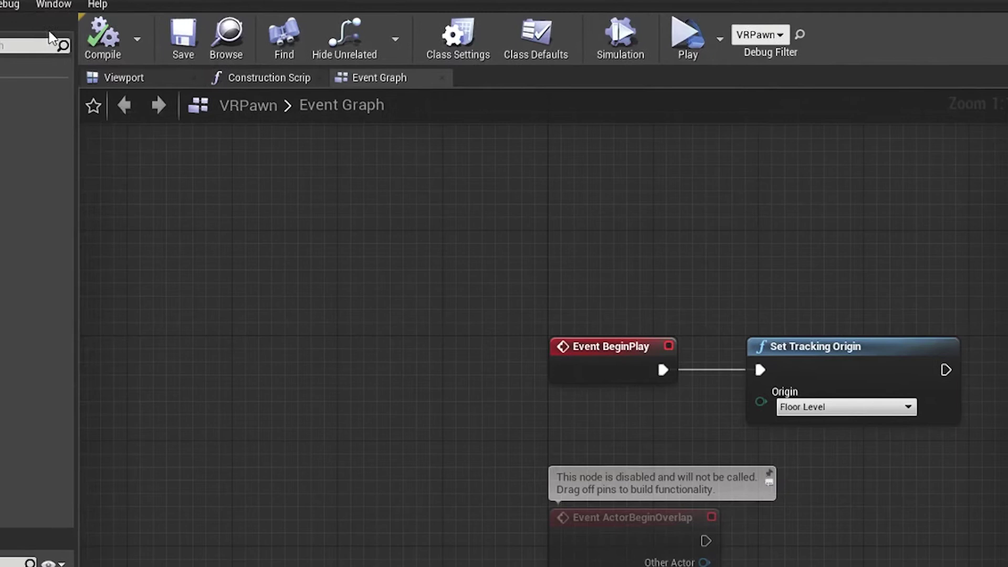
left_click(89, 8)
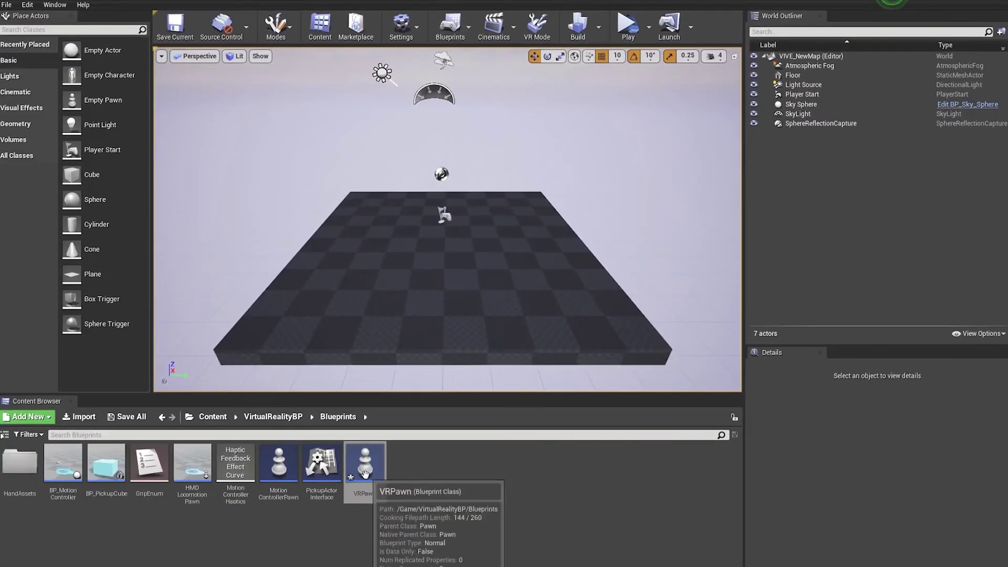
Step: Drop a VRPawn into VIVE_NewMap and set its Auto Possess Player to Player 0
left_click_drag(365, 462, 444, 246)
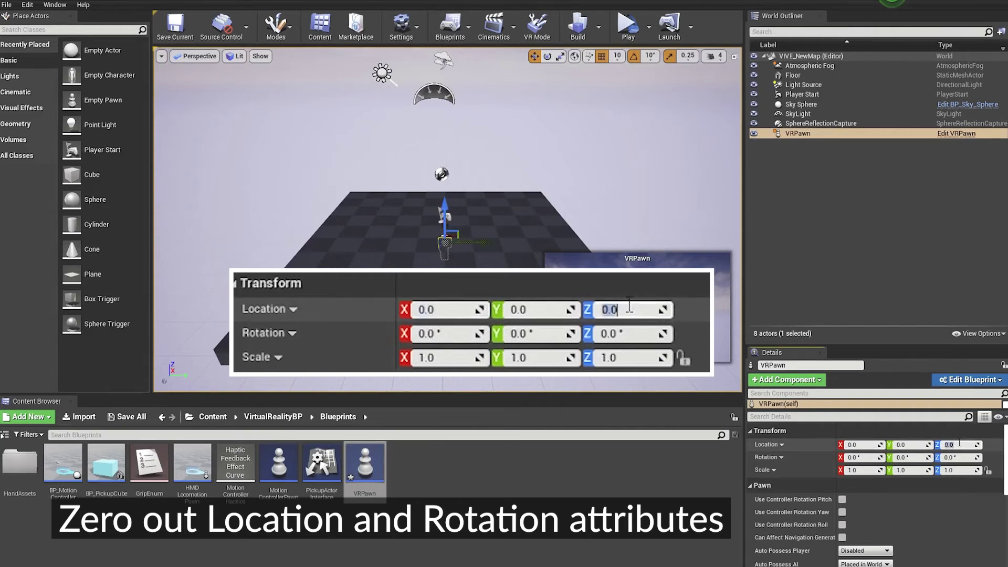
key("f")
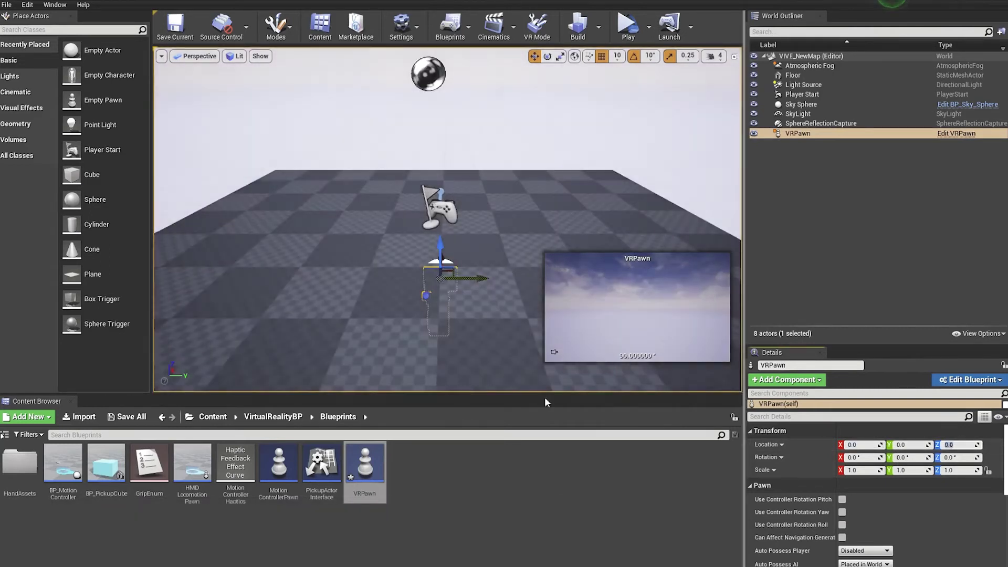
left_click(810, 159)
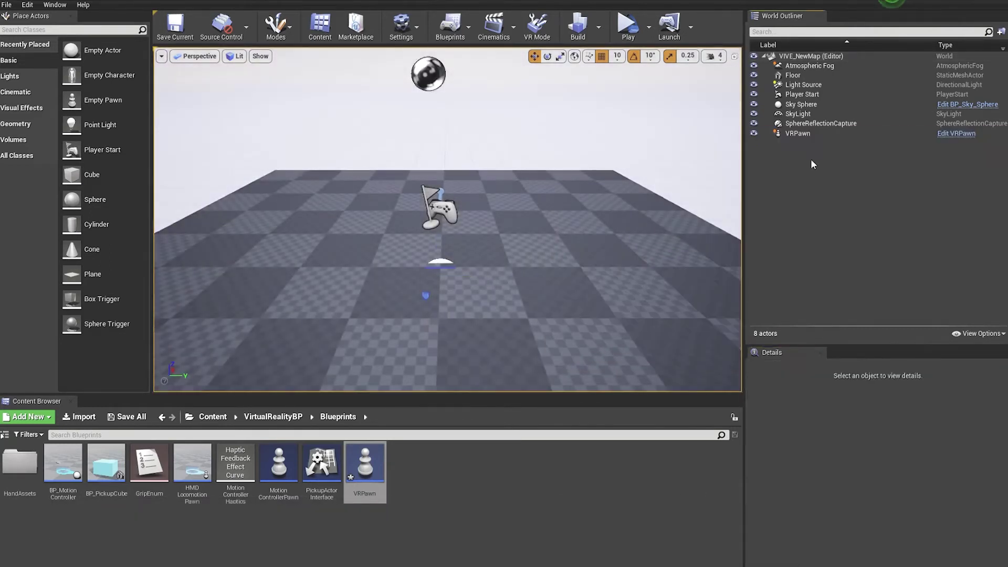
left_click(809, 133)
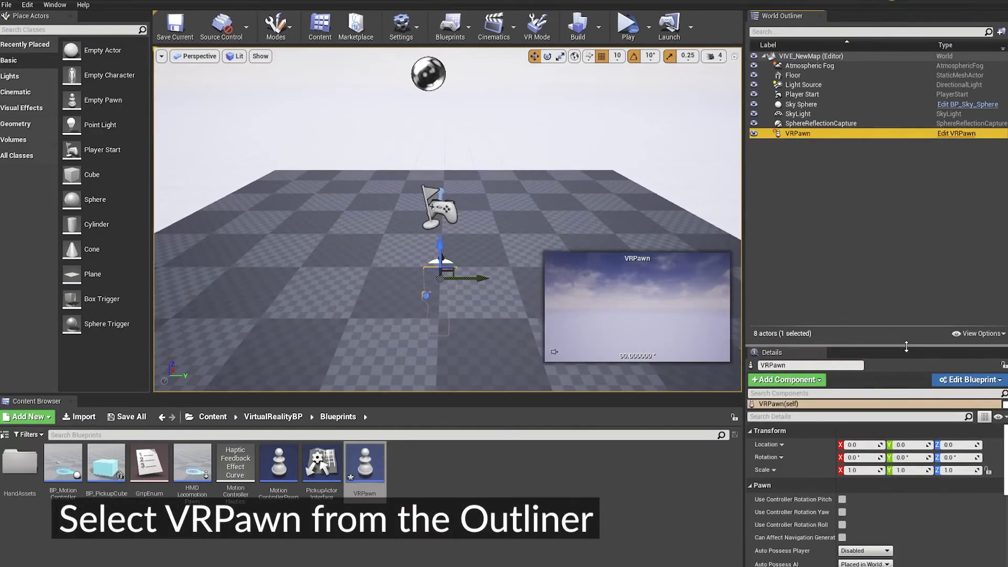
left_click_drag(906, 346, 906, 183)
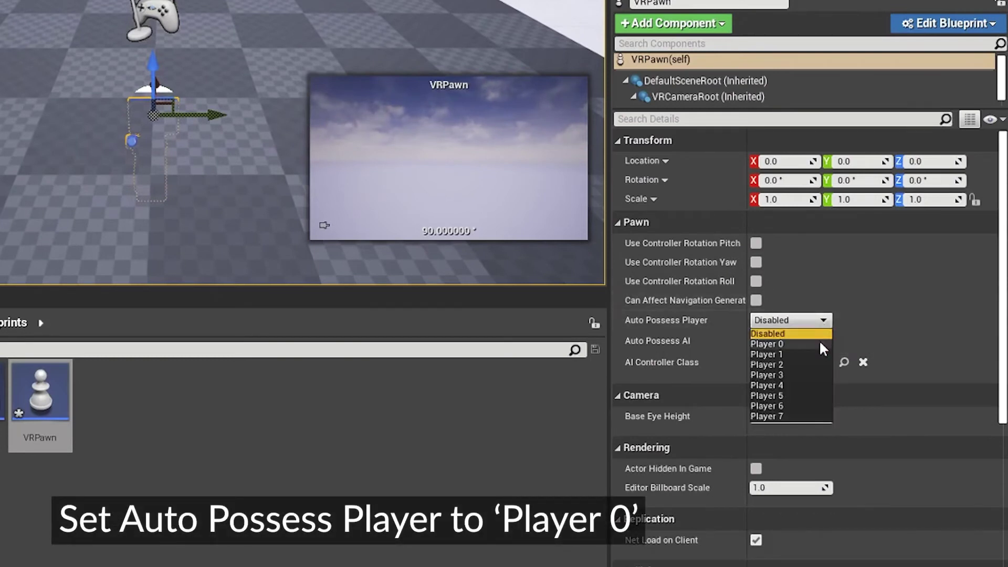
left_click(820, 343)
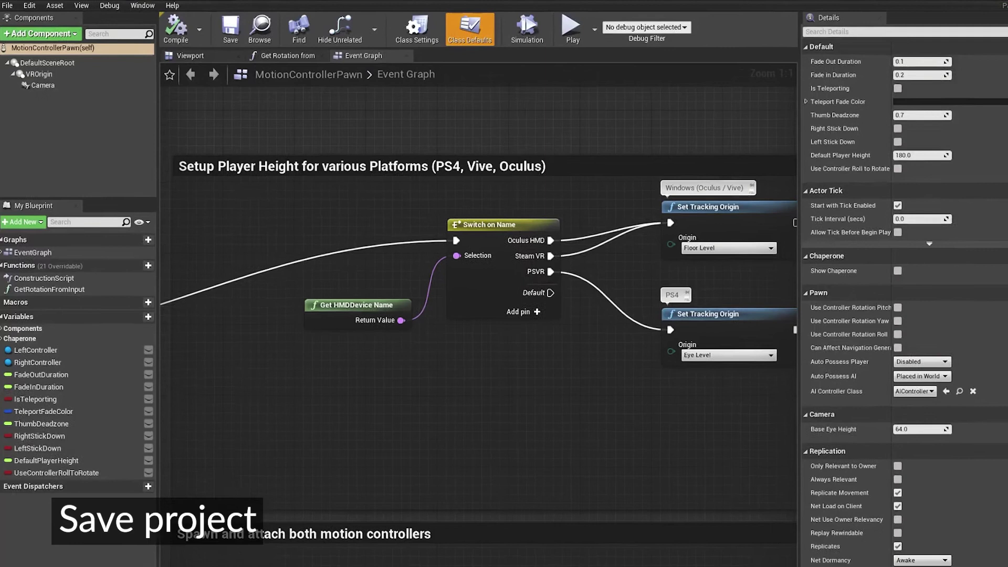
Step: Enable the Mocap Pro Live Link and built-in Live Link plugins, then restart the editor
left_click(33, 5)
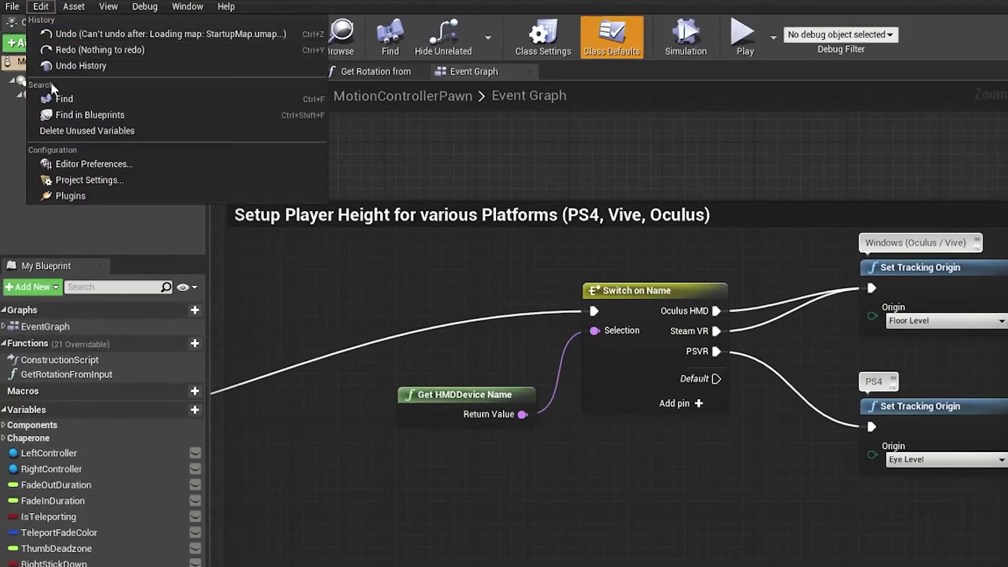
left_click(77, 195)
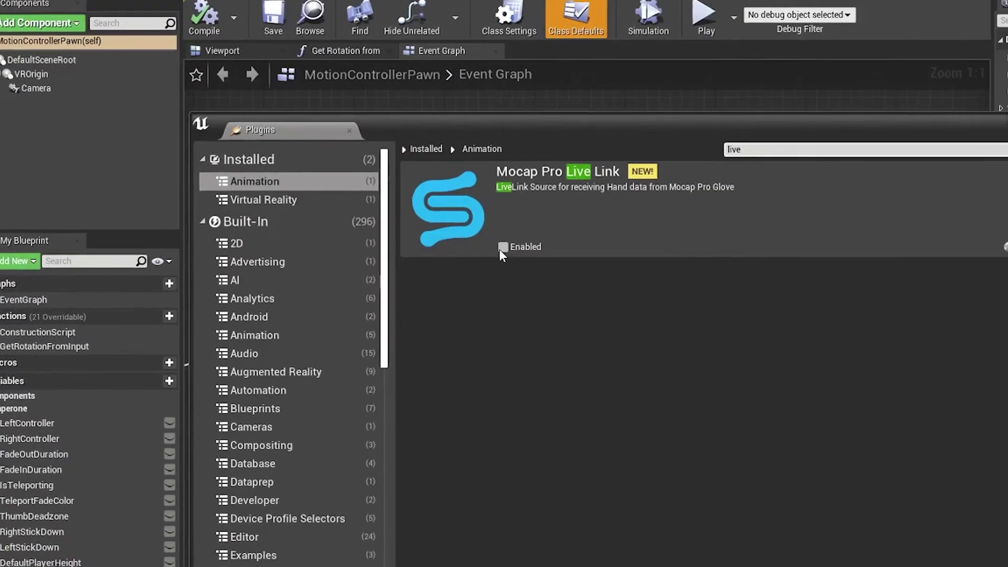
left_click(501, 248)
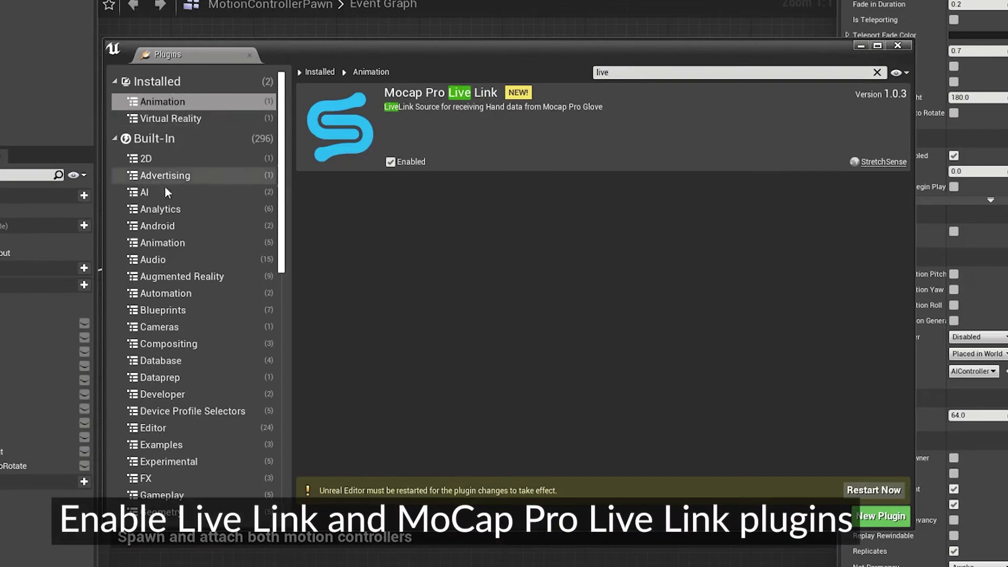
left_click(172, 243)
left_click(390, 162)
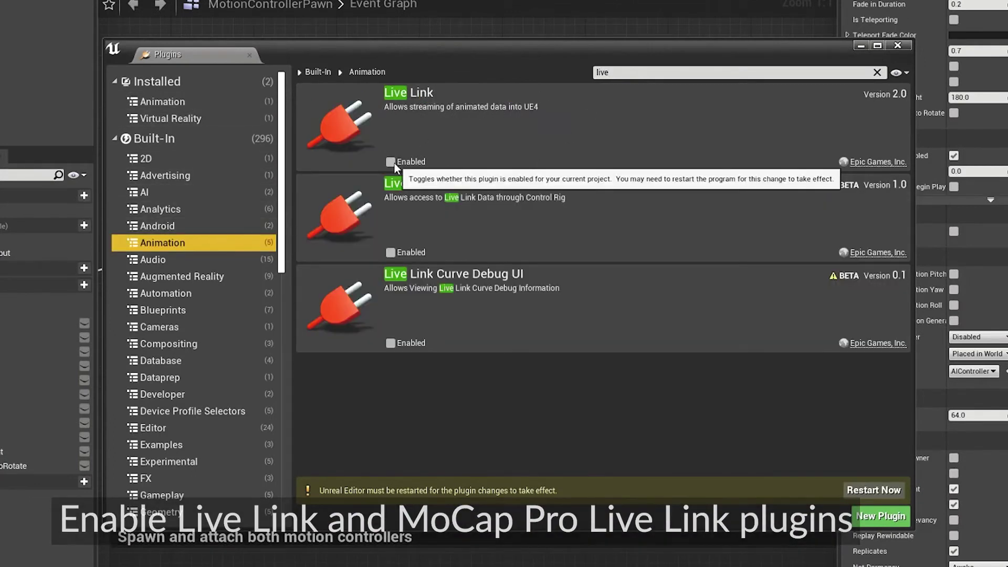
left_click(873, 489)
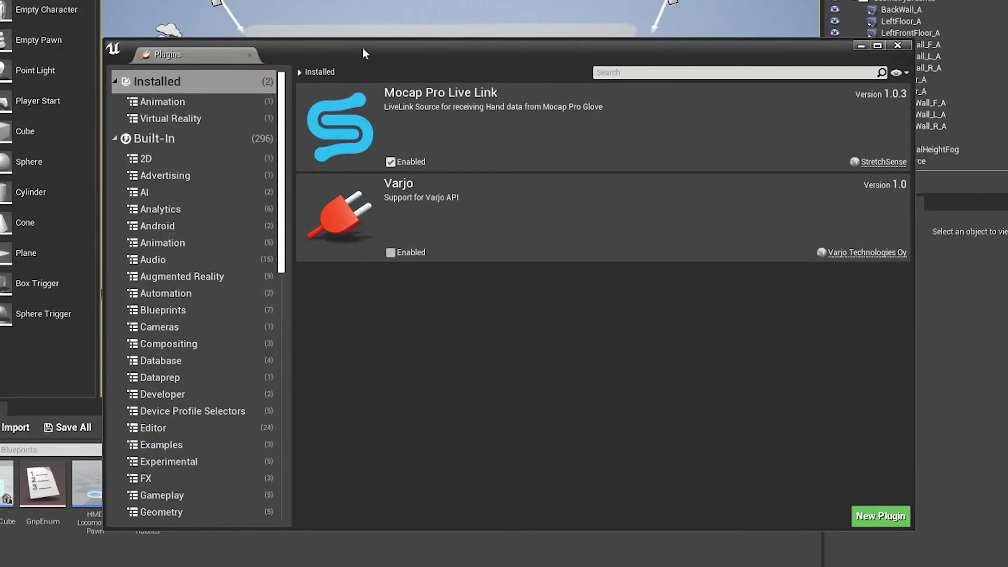
Step: Close Plugins and add a Mocap Pro Glove Live Link source on port 9000
left_click(897, 45)
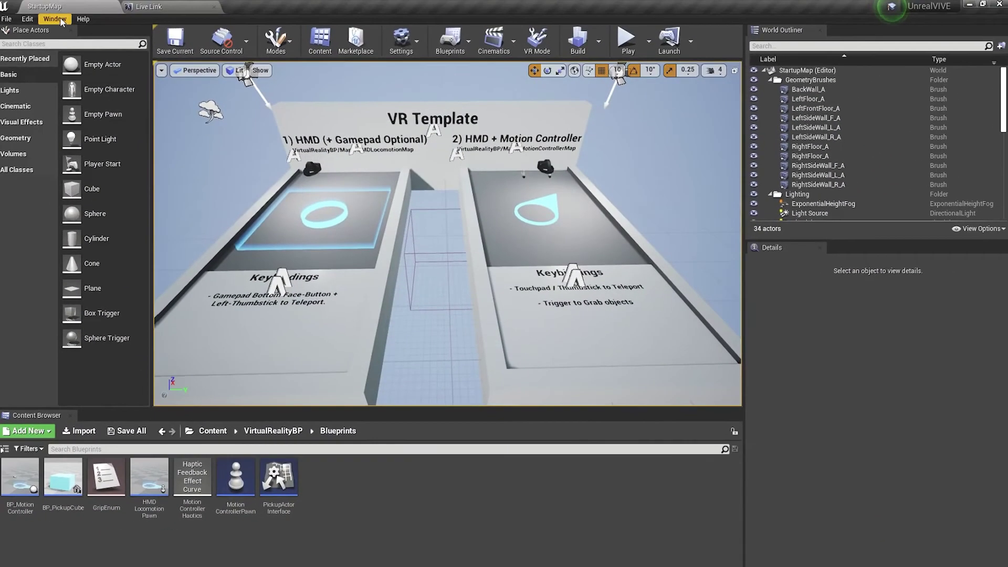
left_click(59, 20)
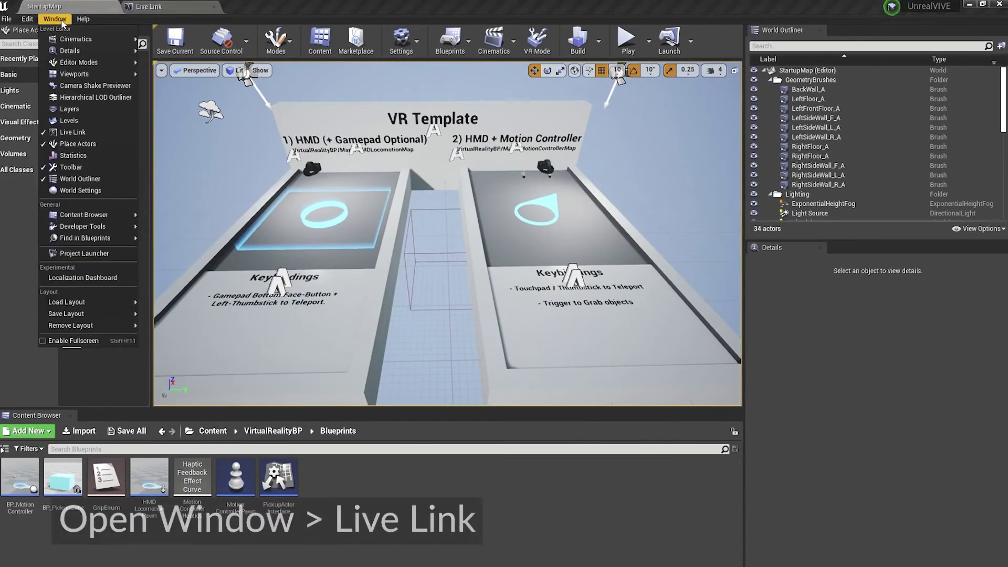
left_click(74, 133)
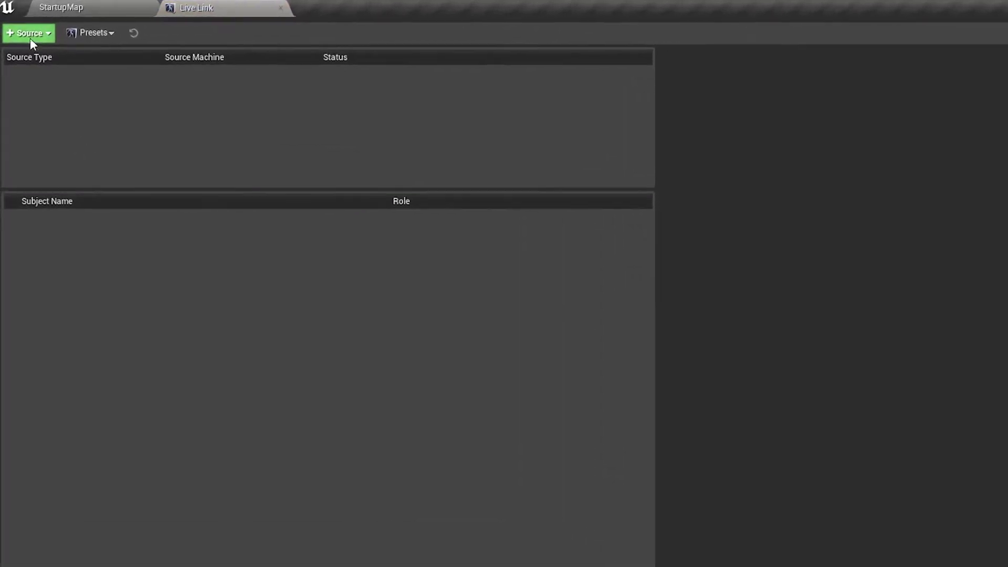
left_click(31, 40)
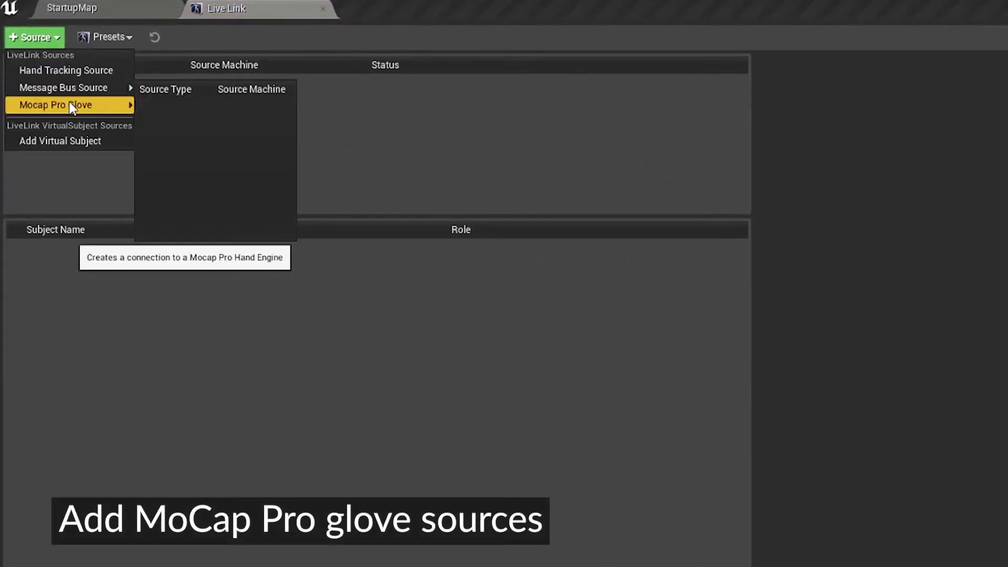
mouse_move(72, 107)
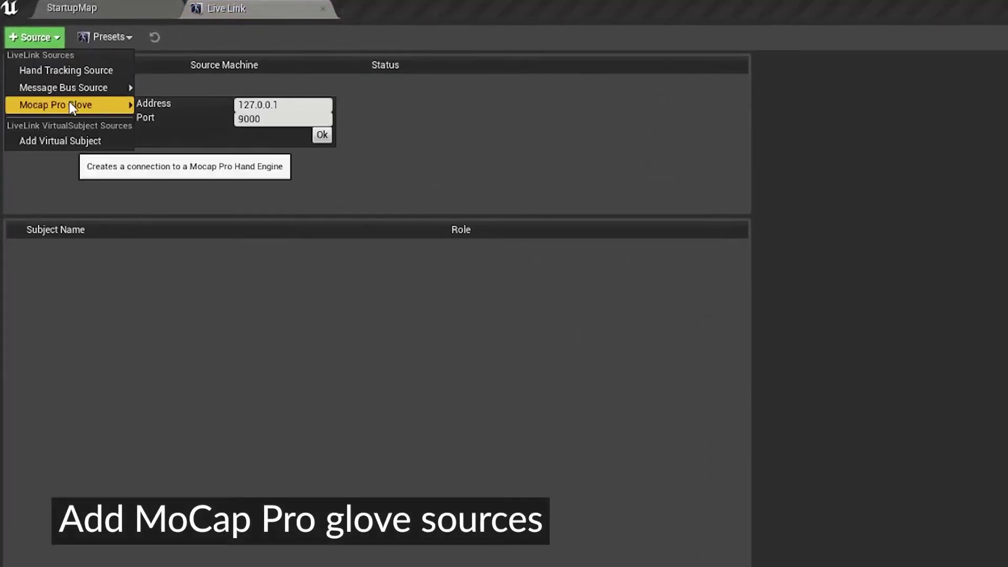
left_click(322, 135)
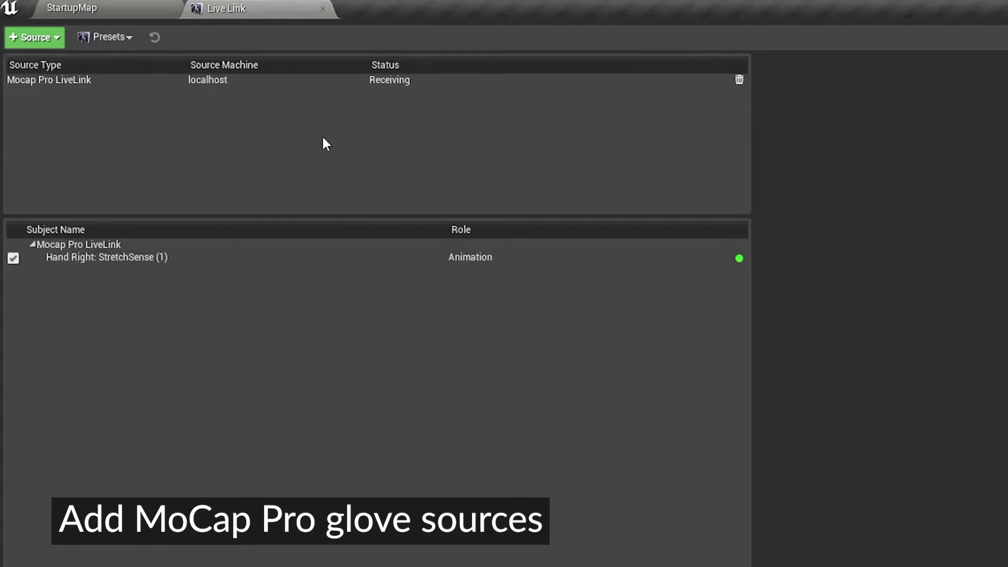
Step: Add a second Mocap Pro Glove source on port 9001 and return to StartupMap
left_click(59, 38)
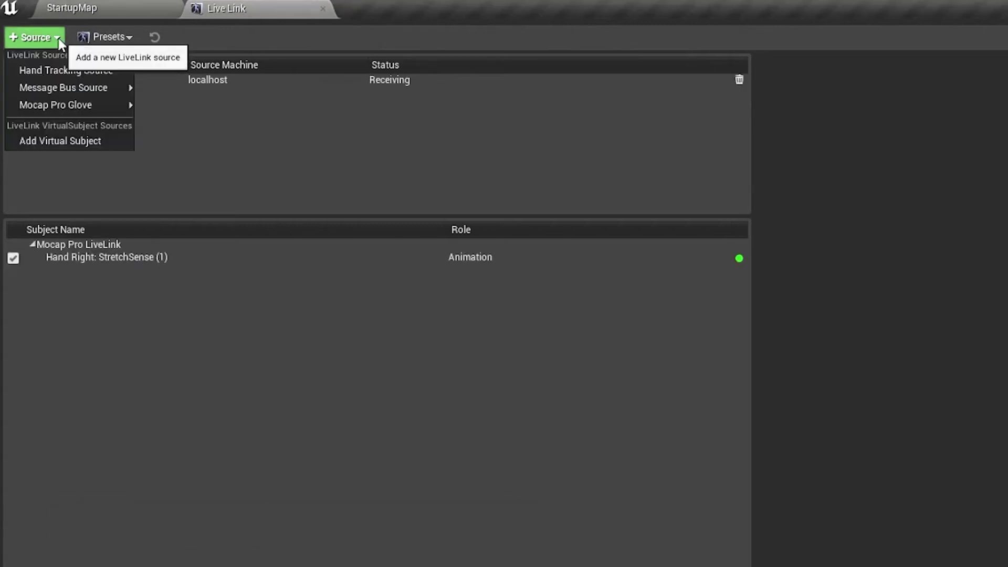
mouse_move(96, 105)
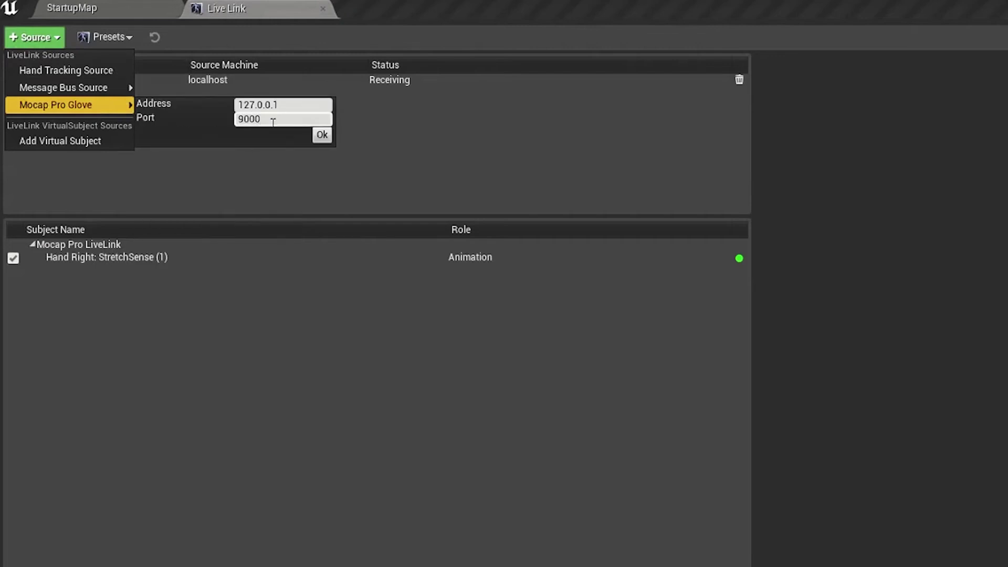
key("BackSpace")
type("1")
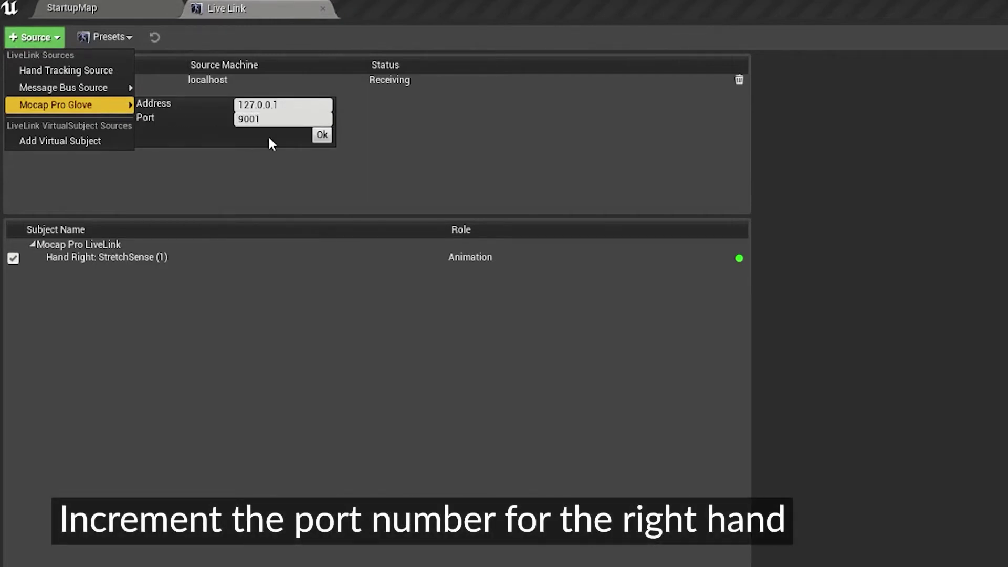
left_click(318, 134)
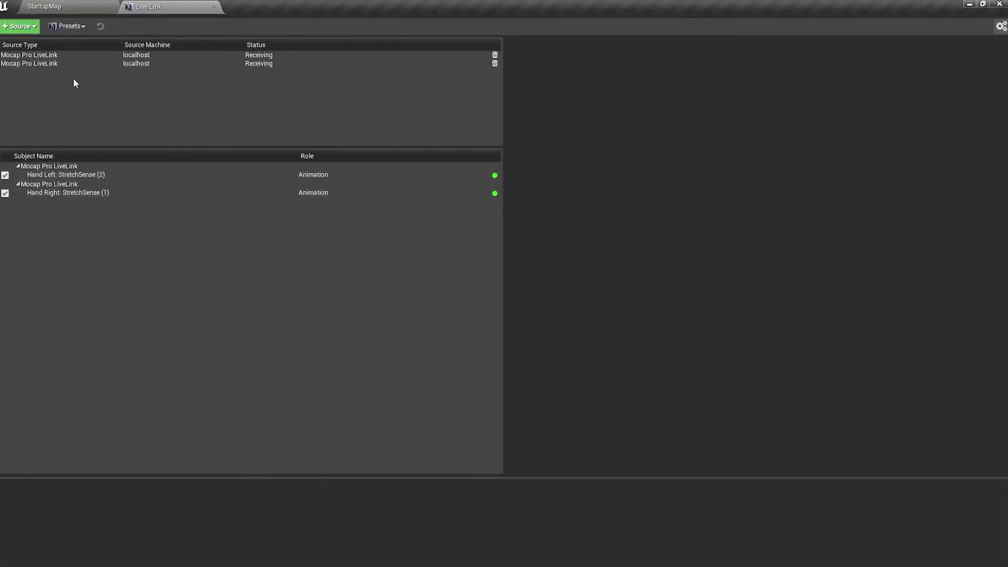
left_click(57, 6)
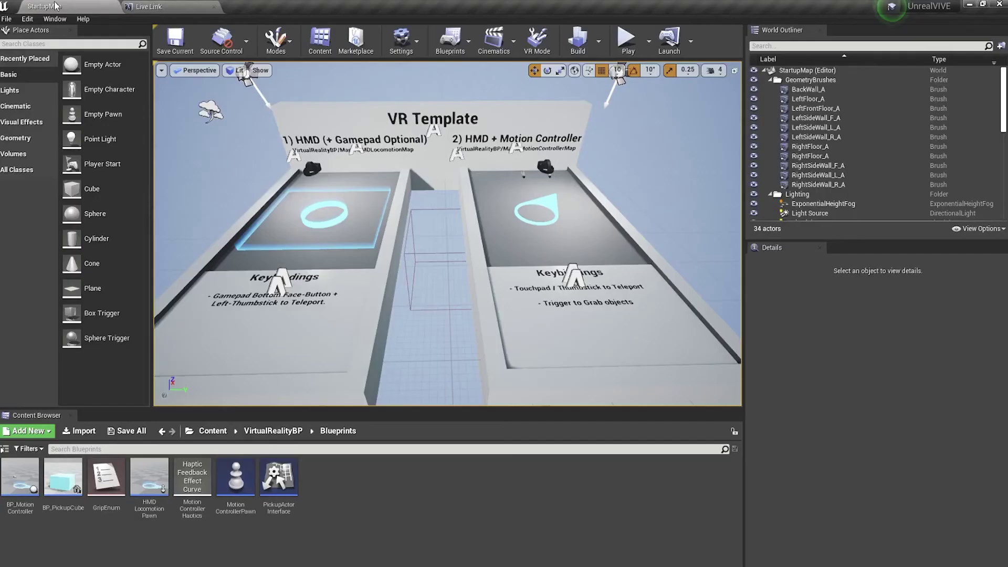
Step: Create a HandAssets folder inside Blueprints and open it
right_click(364, 525)
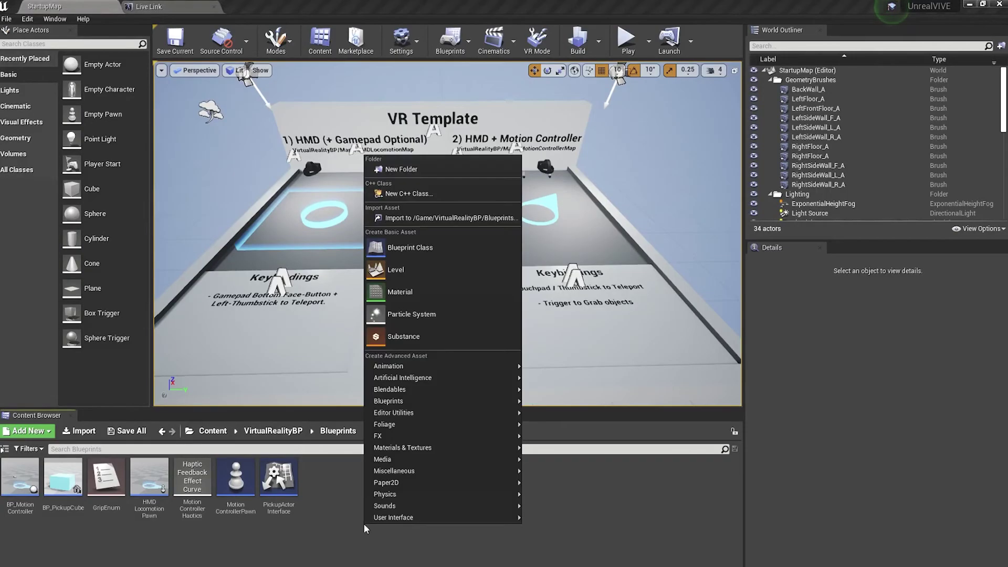
left_click(420, 170)
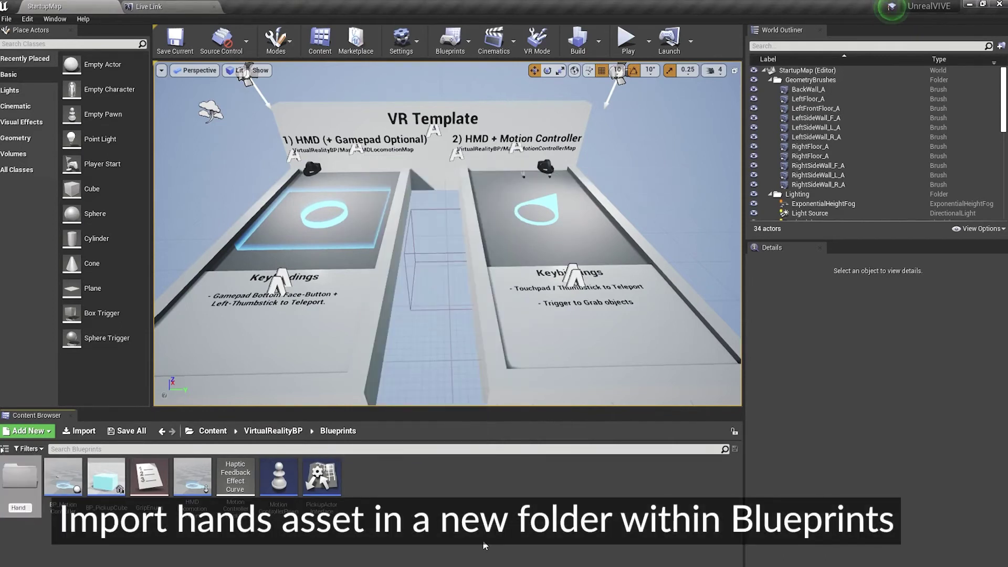
type("HandAssets")
key("Return")
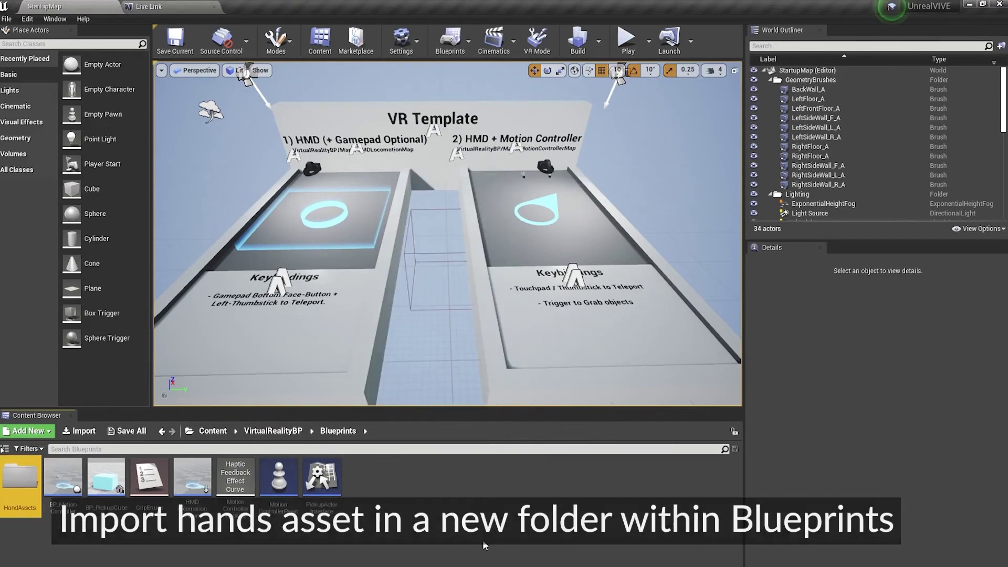
double_click(20, 487)
Step: Import the Hands FBX from the StretchSense pack's Assets folder with Import All
left_click(79, 430)
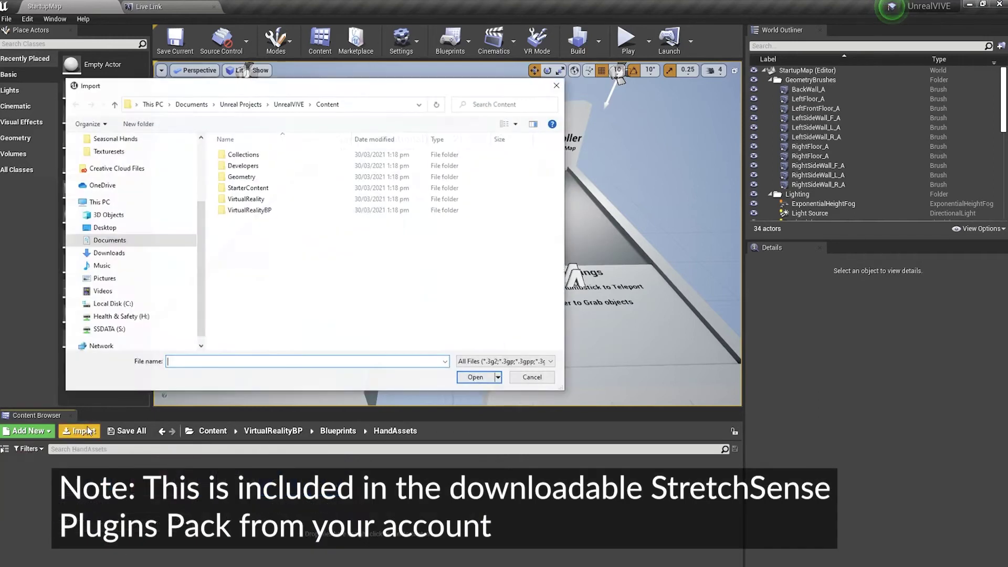
double_click(282, 173)
double_click(304, 153)
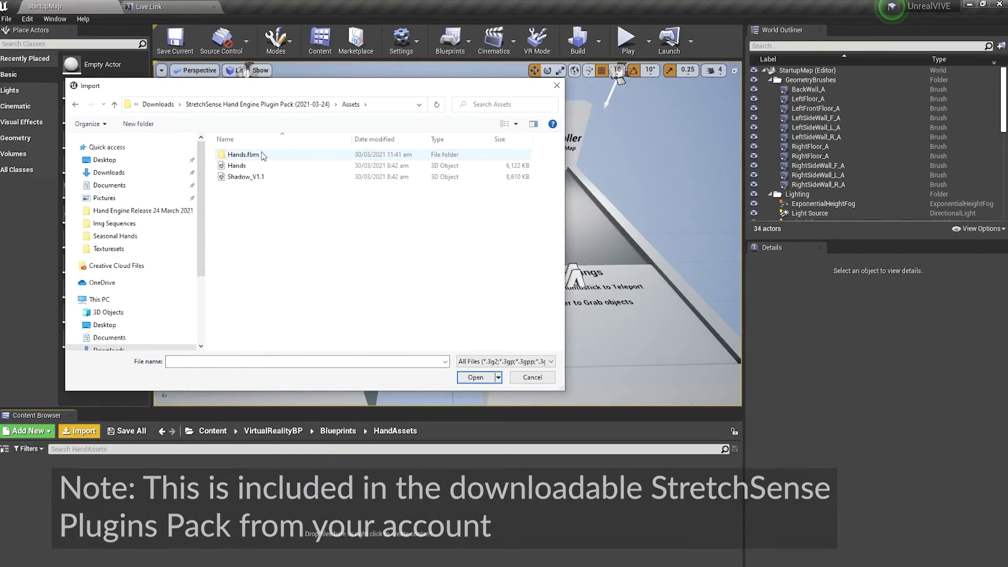
left_click(299, 169)
key("Escape")
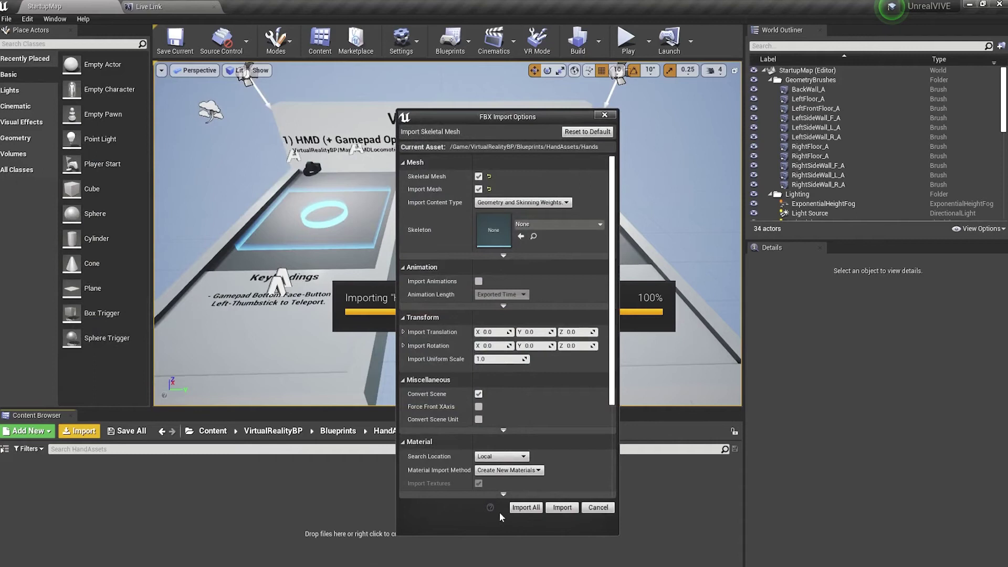
left_click(524, 507)
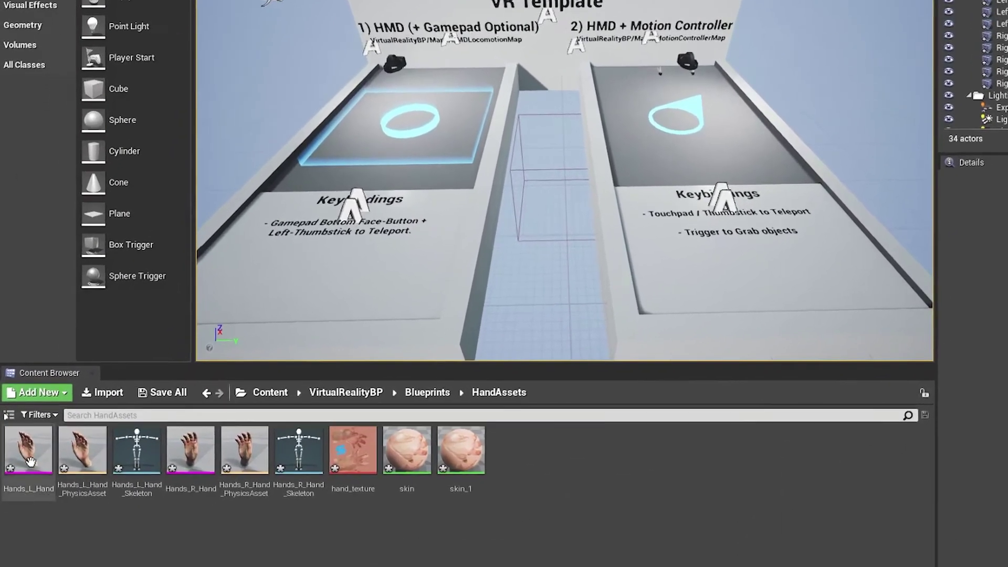
Step: Create an Animated_LHand animation blueprint from the Hands_L_Hand mesh and open it
mouse_move(22, 485)
right_click(33, 451)
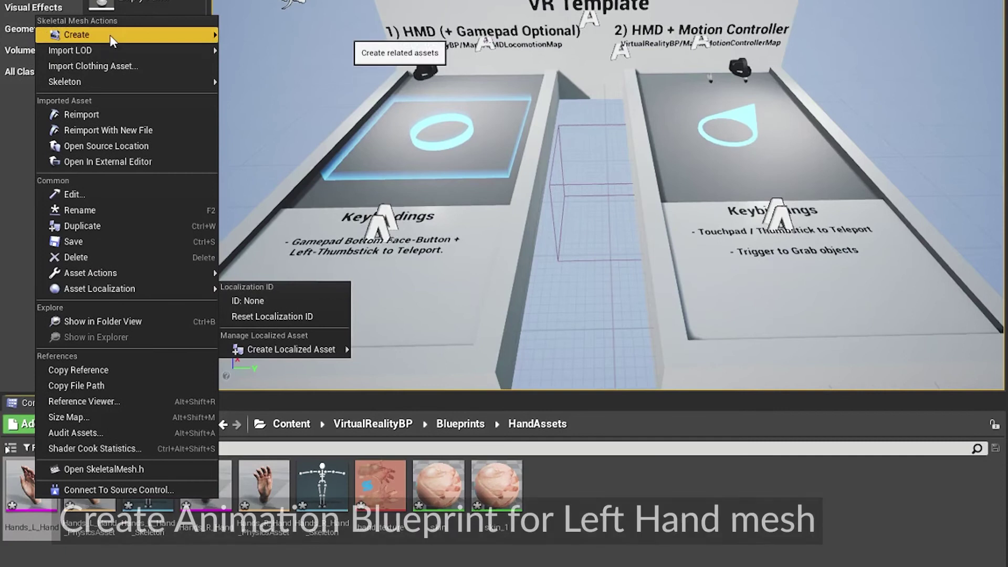
mouse_move(111, 40)
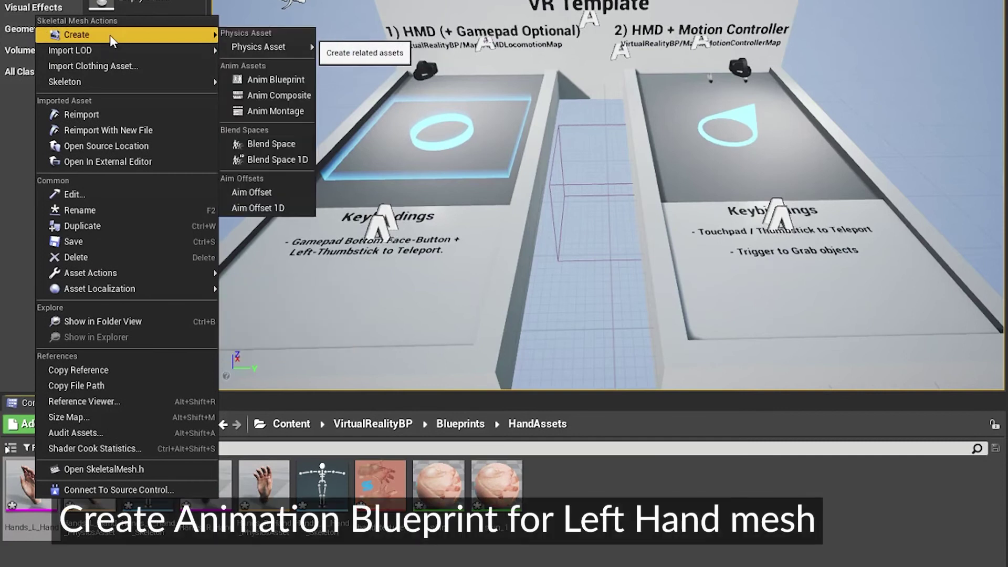
left_click(266, 81)
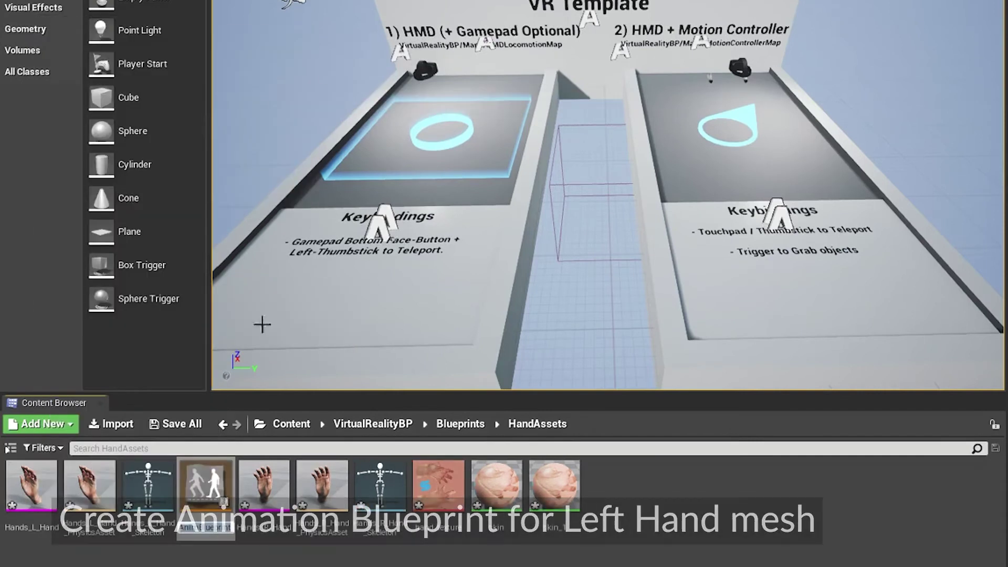
type("Animated_LHand")
key("Return")
double_click(29, 483)
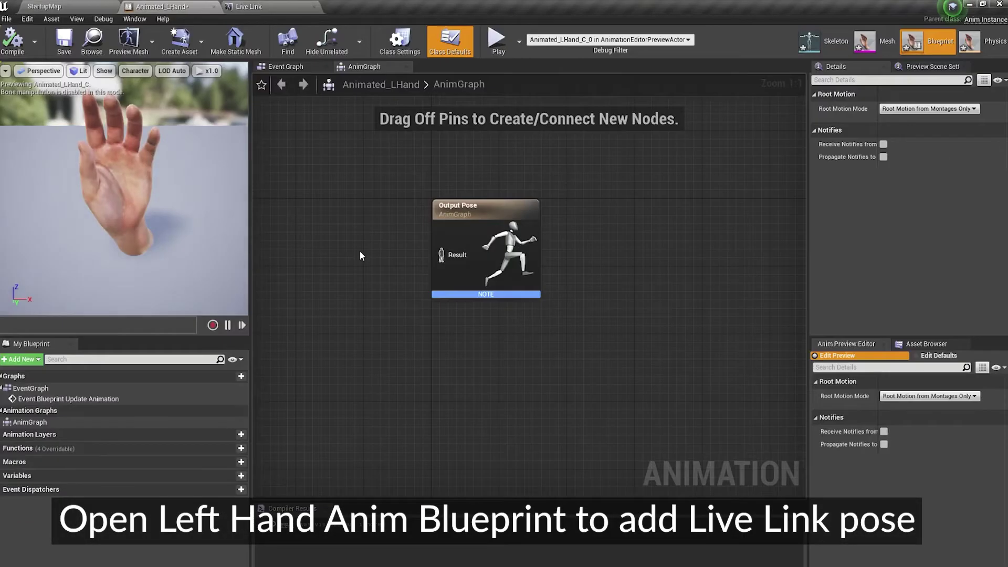
Step: Feed a Live Link Pose node with subject Hand Left: StretchSense (2) into Output Pose and compile
right_click(360, 255)
type("live")
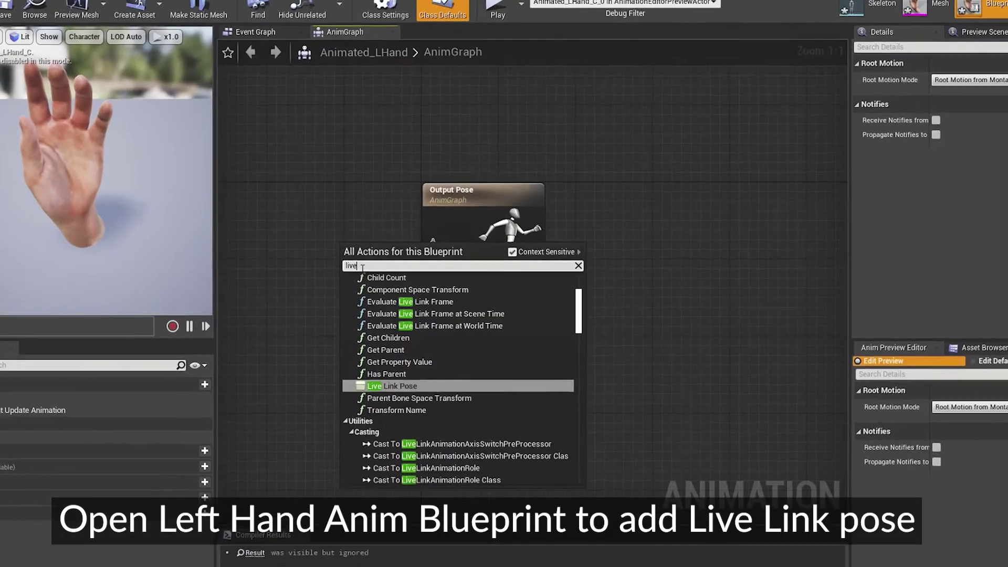
left_click(411, 375)
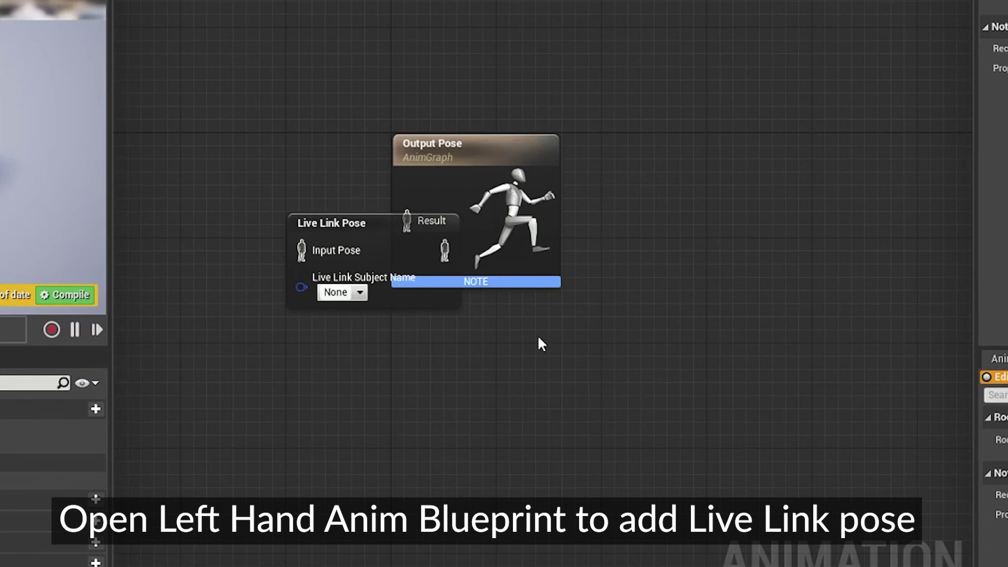
left_click_drag(475, 152, 632, 189)
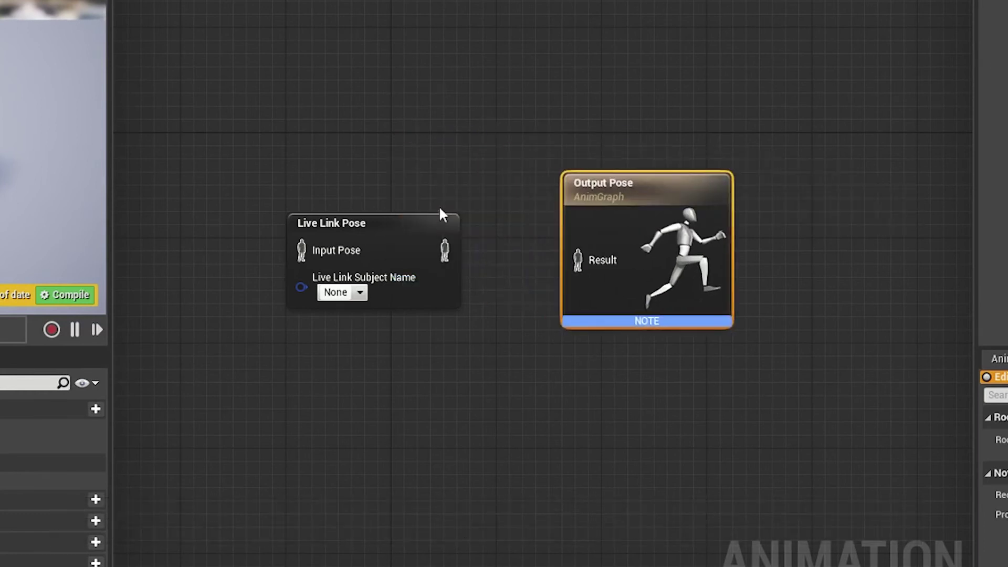
left_click(359, 292)
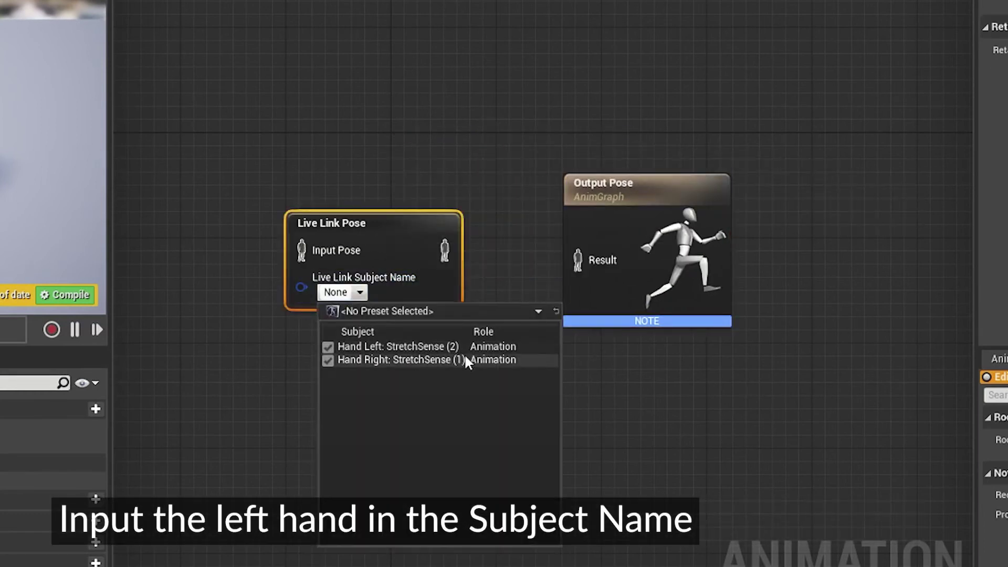
left_click(459, 347)
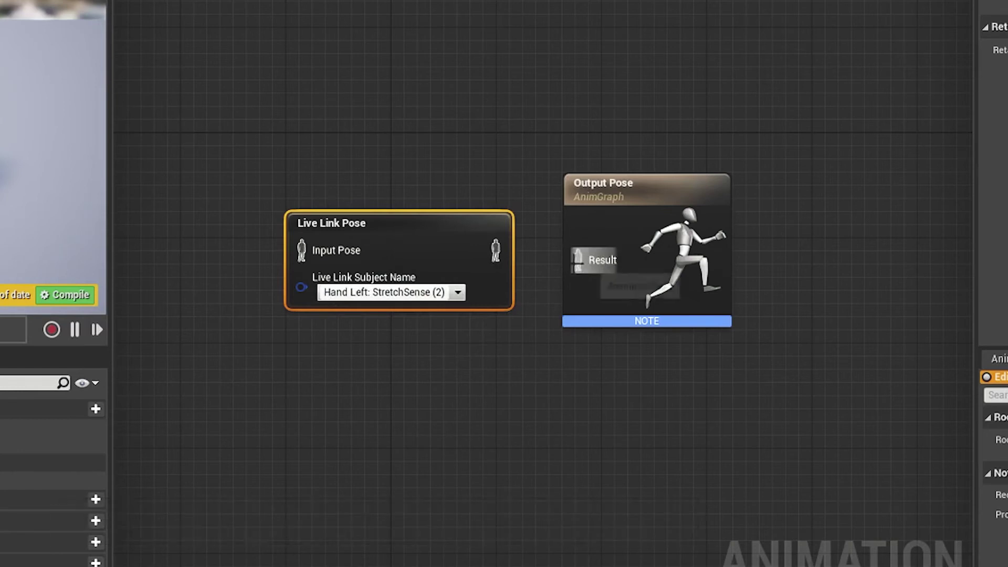
left_click_drag(577, 259, 494, 251)
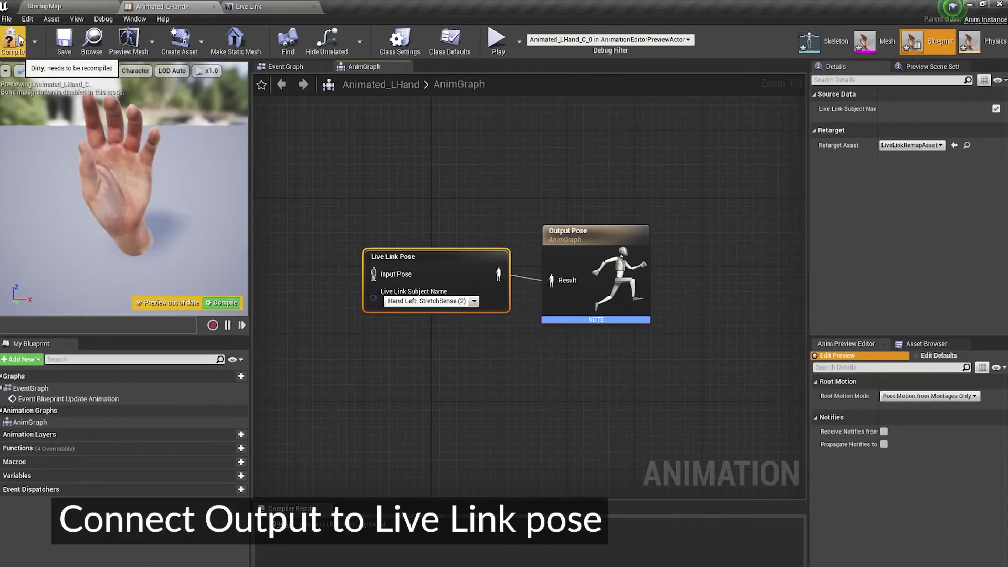
left_click(19, 40)
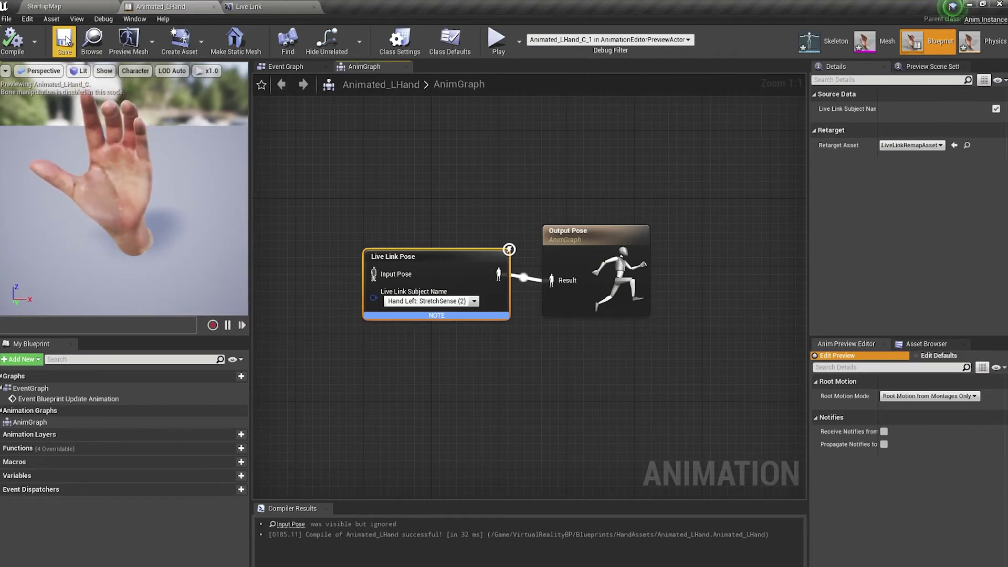
left_click(76, 13)
Step: Create an Animated_RHand animation blueprint from the Hands_R_Hand mesh and open it
right_click(193, 475)
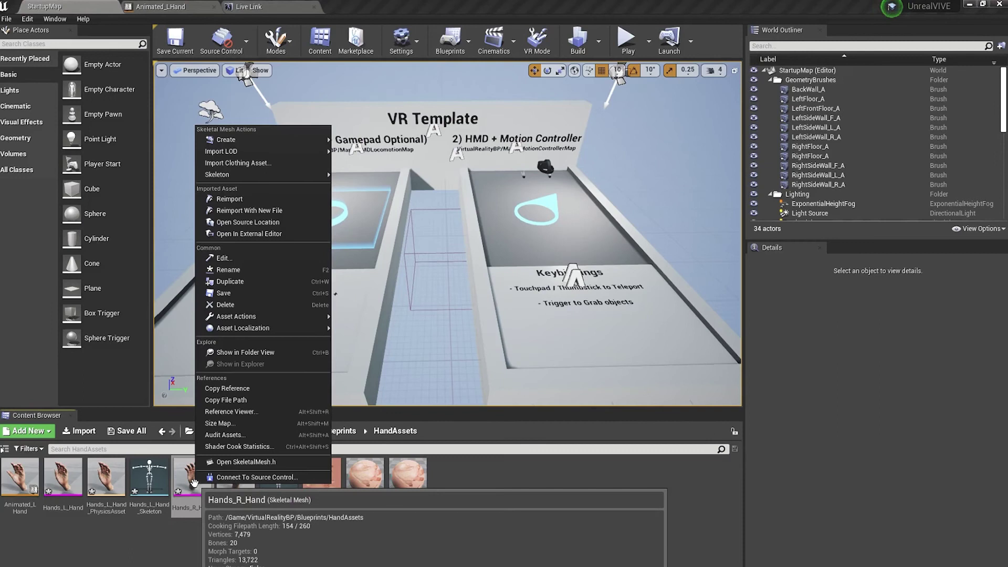
mouse_move(226, 139)
left_click(368, 140)
type("Animated")
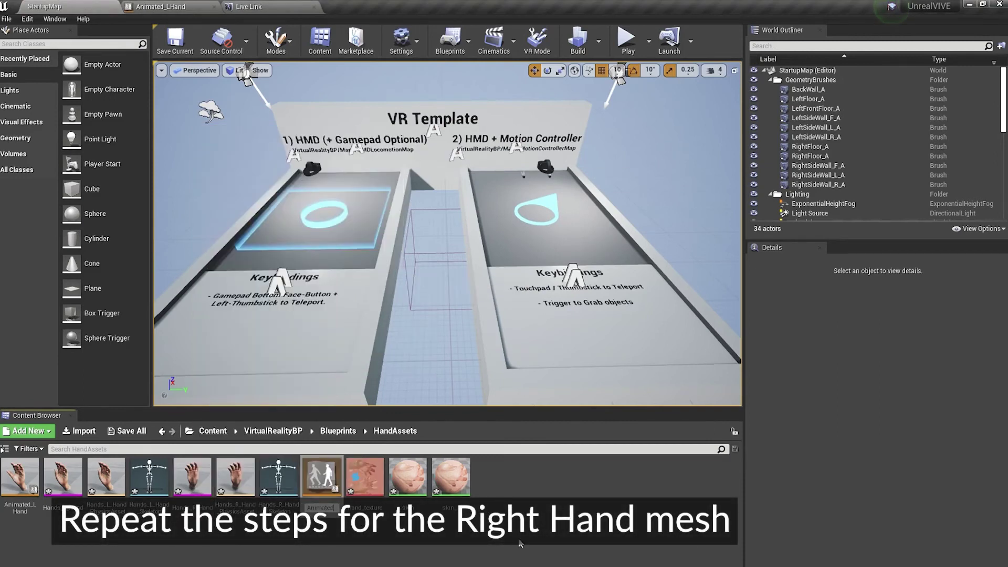
type("_RHand")
key("Return")
double_click(63, 475)
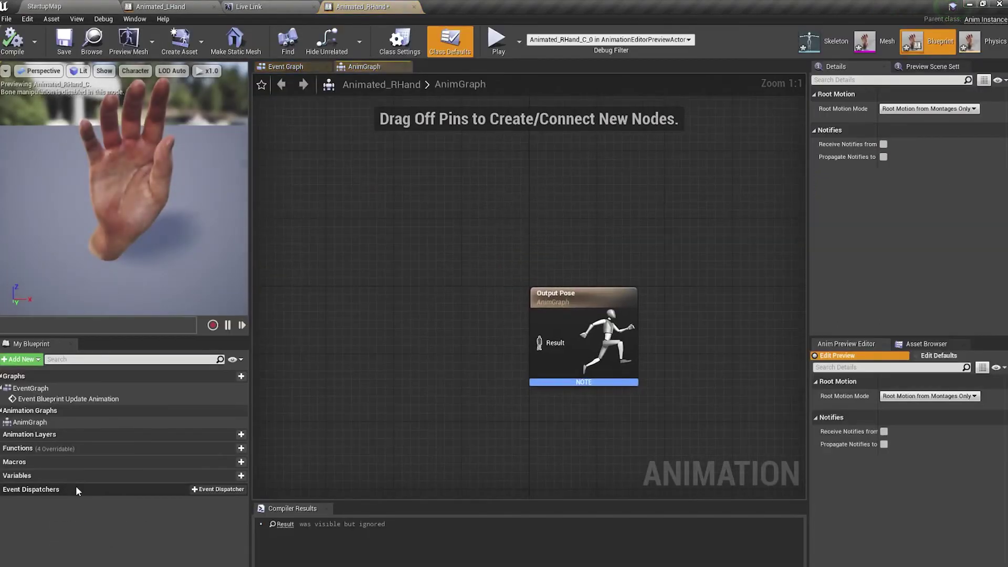
Step: Feed a Live Link Pose node with subject Hand Right: StretchSense (1) into Output Pose and compile
right_click(352, 278)
left_click(444, 403)
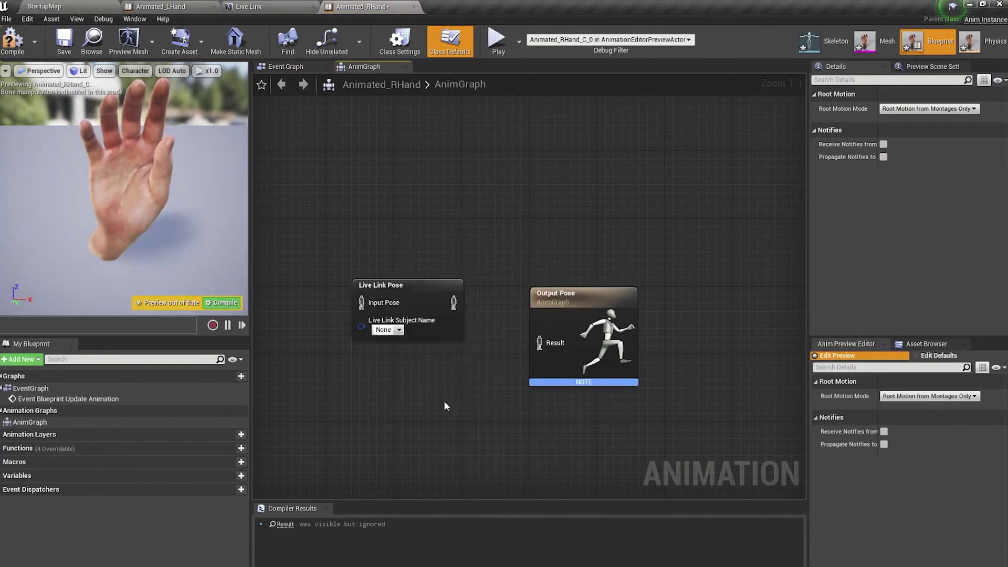
left_click(388, 330)
left_click(433, 373)
left_click_drag(539, 342, 502, 345)
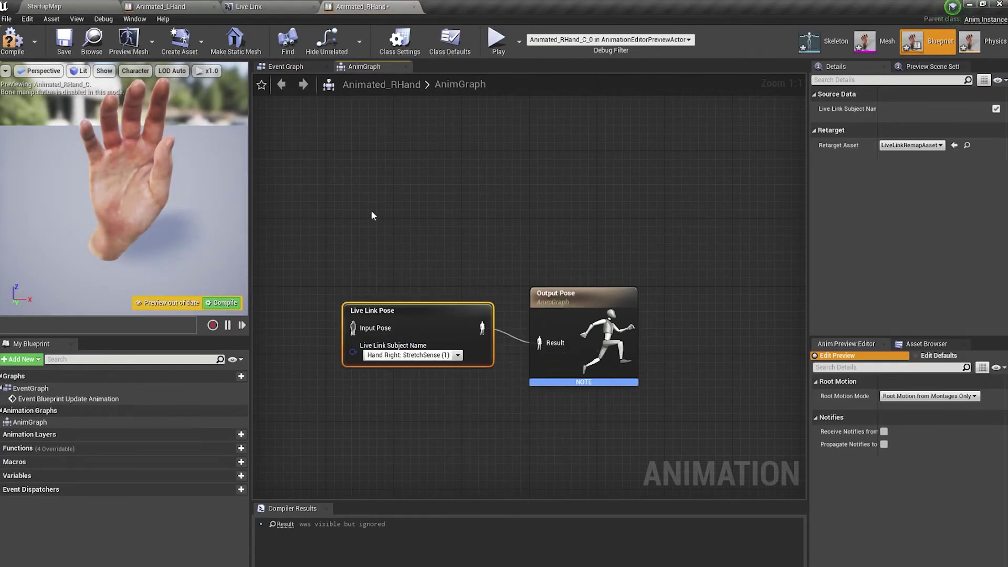
left_click(17, 46)
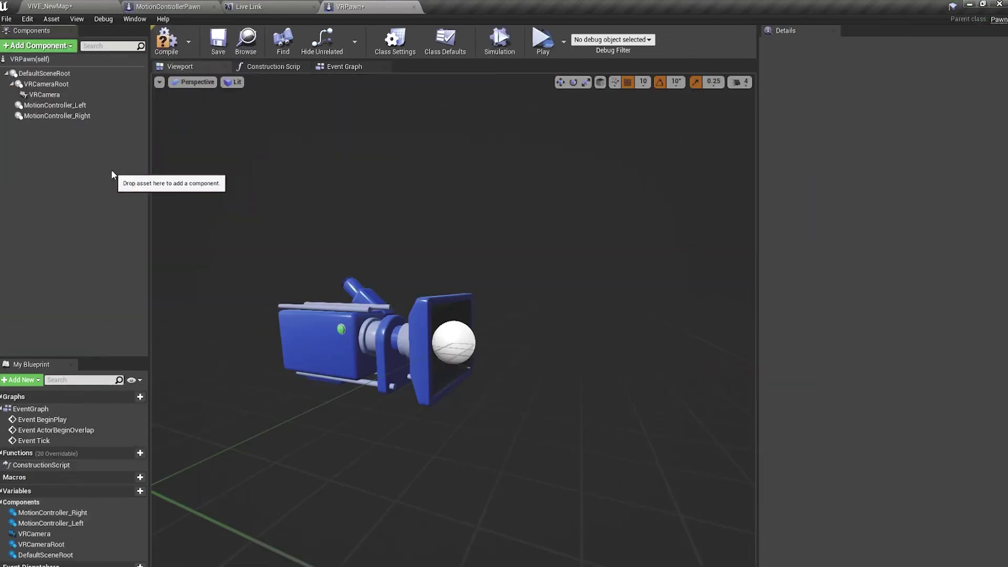
Step: Add a Skeletal Mesh component under MotionController_Left
left_click(98, 105)
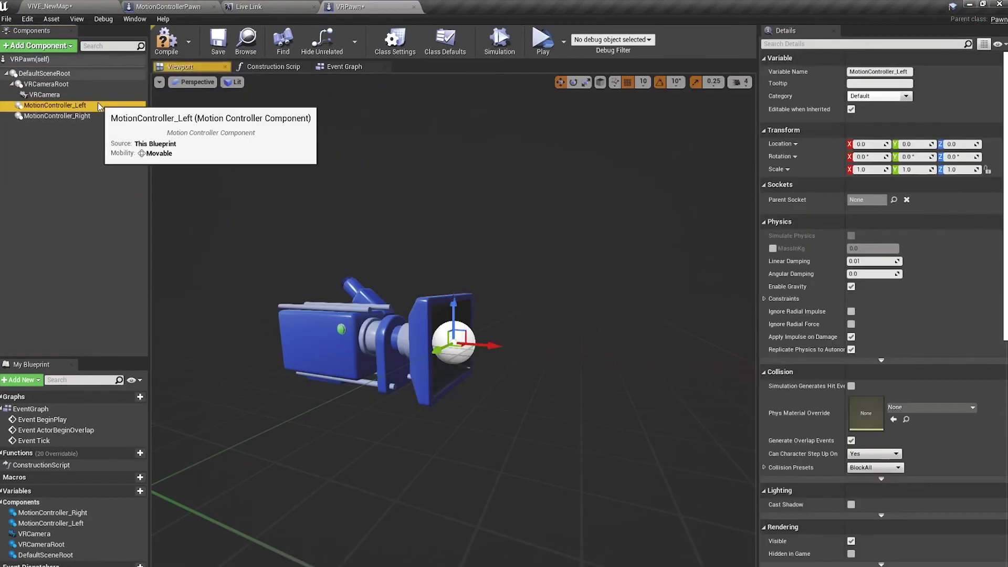
left_click(70, 46)
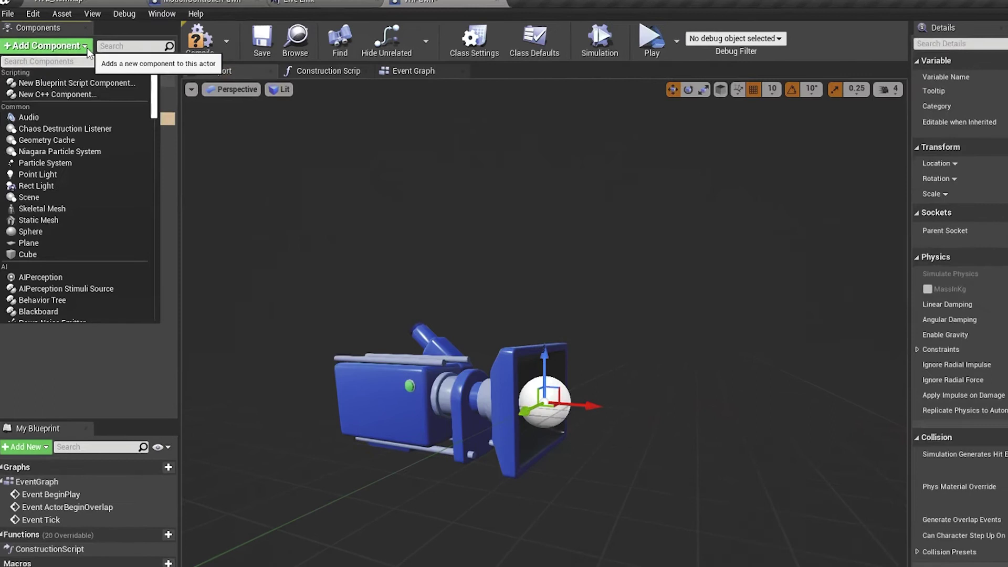
type("skeleta")
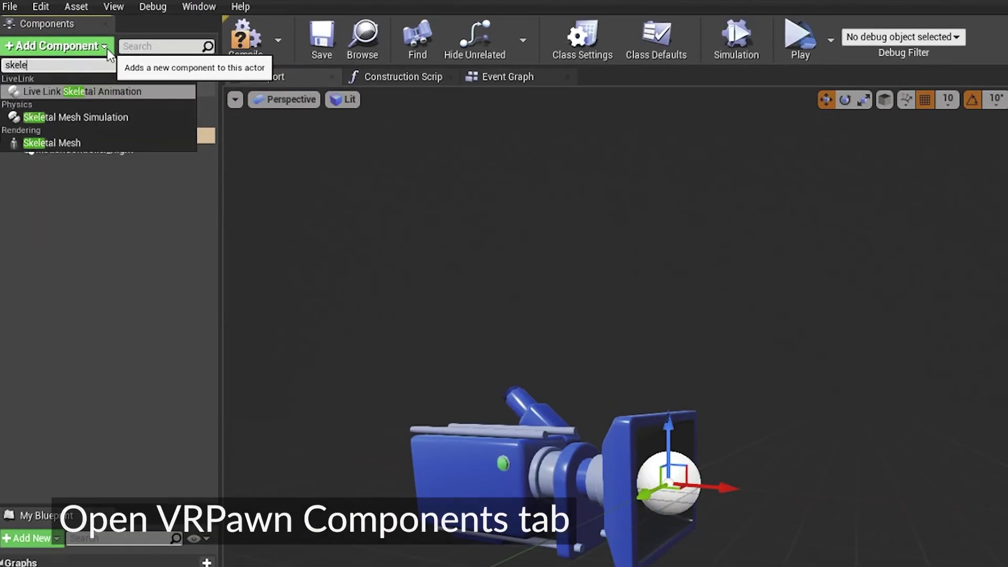
left_click(120, 143)
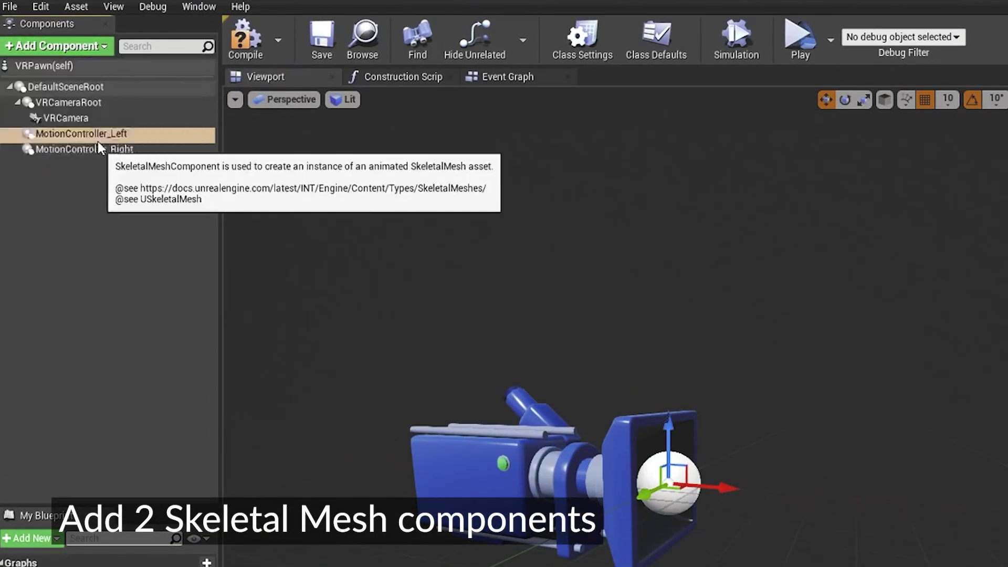
Step: Add SkeletalMesh1 under MotionController_Right and select it
left_click(101, 165)
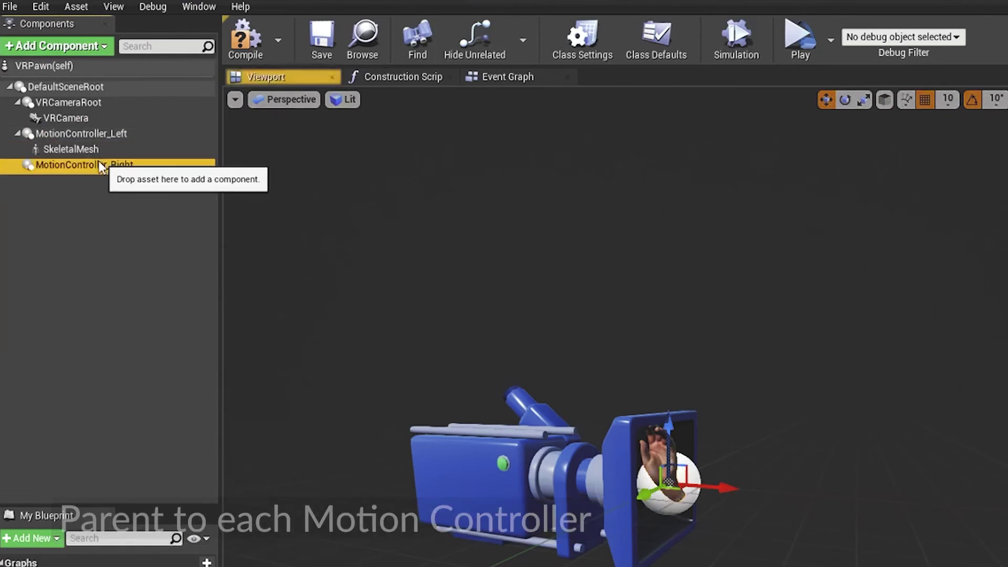
left_click(60, 46)
type("Skeleta")
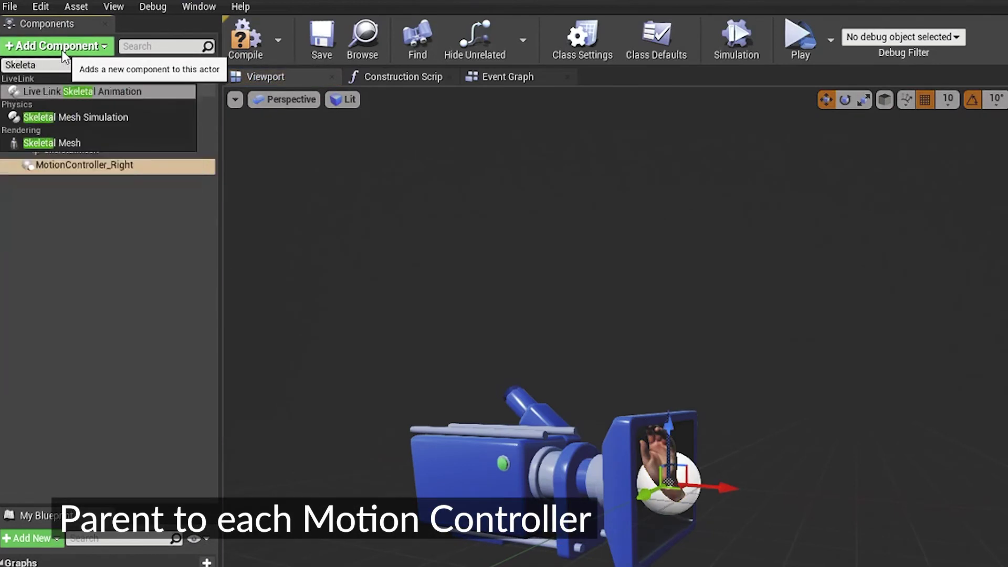
left_click(138, 142)
left_click(124, 241)
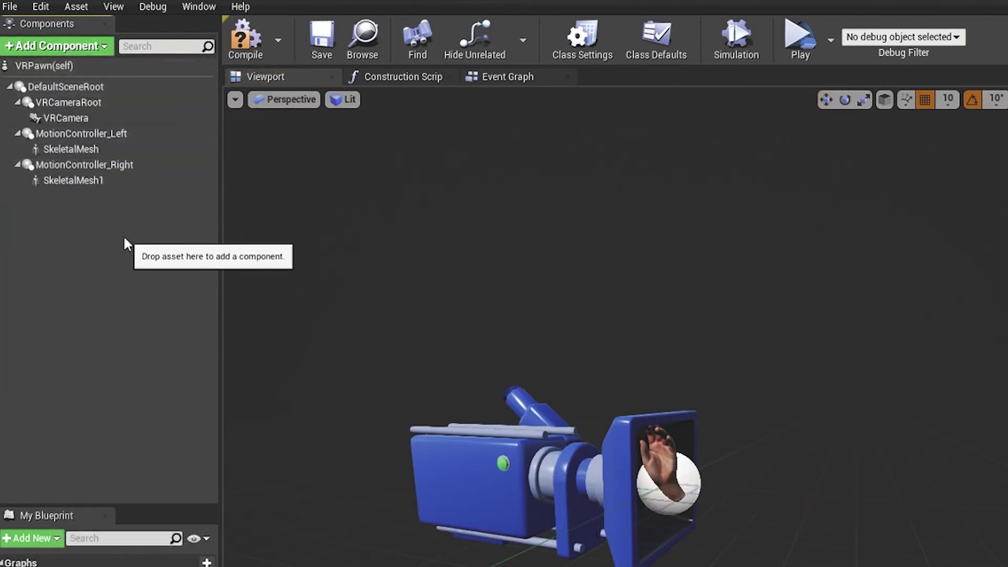
left_click(121, 182)
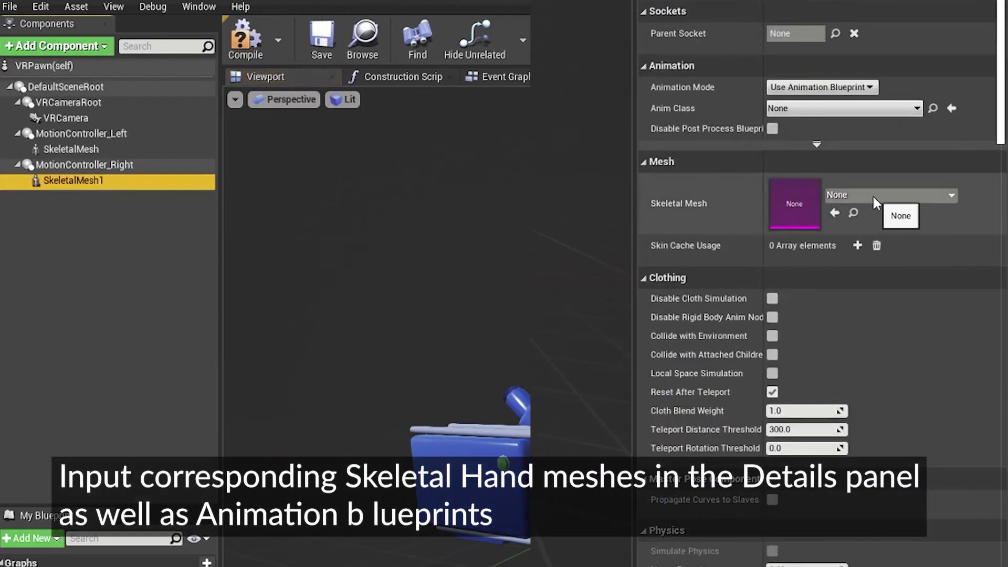
Step: Give SkeletalMesh1 the Hands_R_Hand mesh and Animated_RHand anim class
left_click(872, 195)
left_click(871, 336)
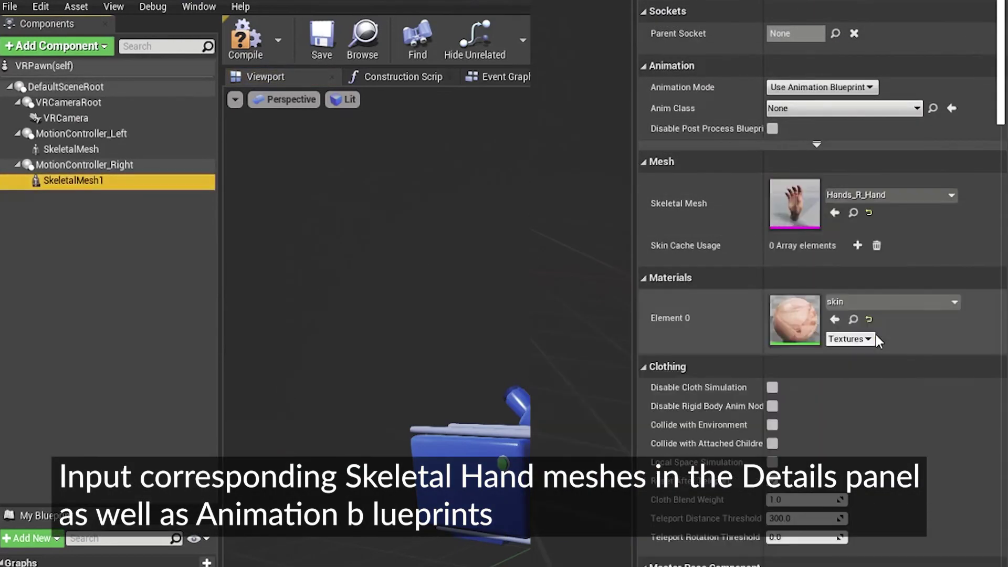
left_click(814, 109)
left_click(846, 176)
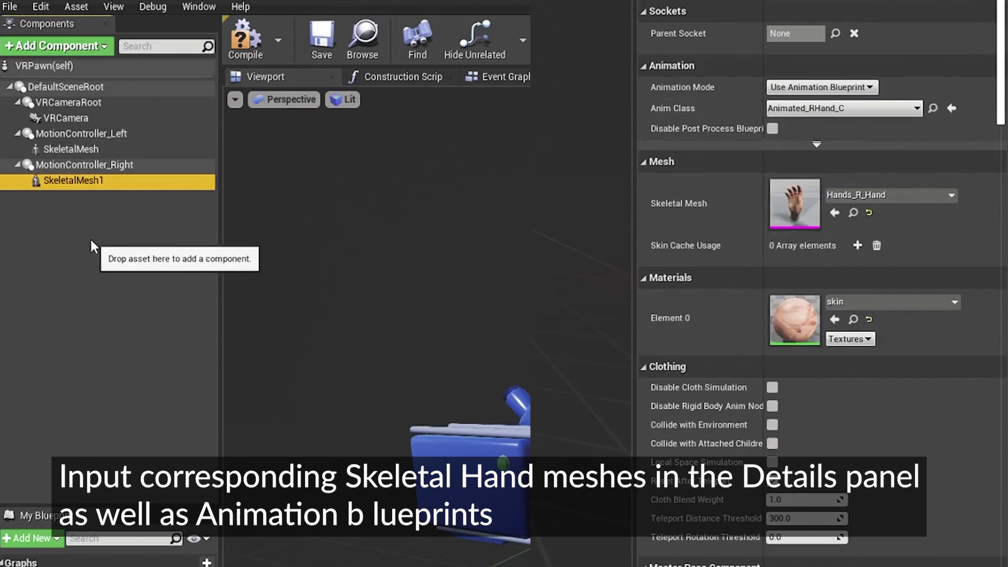
Step: Give the left SkeletalMesh the Hands_L_Hand mesh and Animated_LHand anim class
left_click(77, 150)
left_click(902, 199)
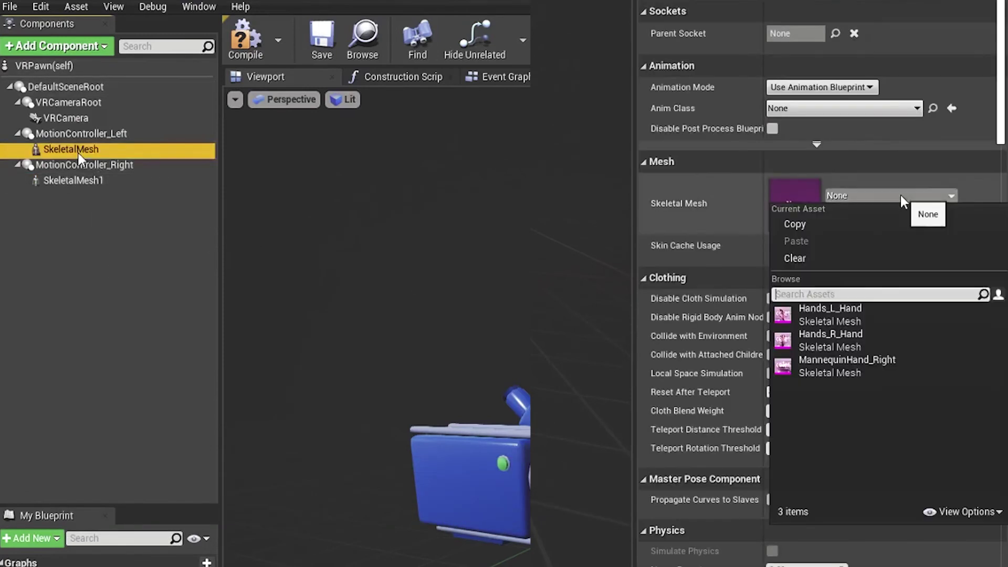
left_click(834, 314)
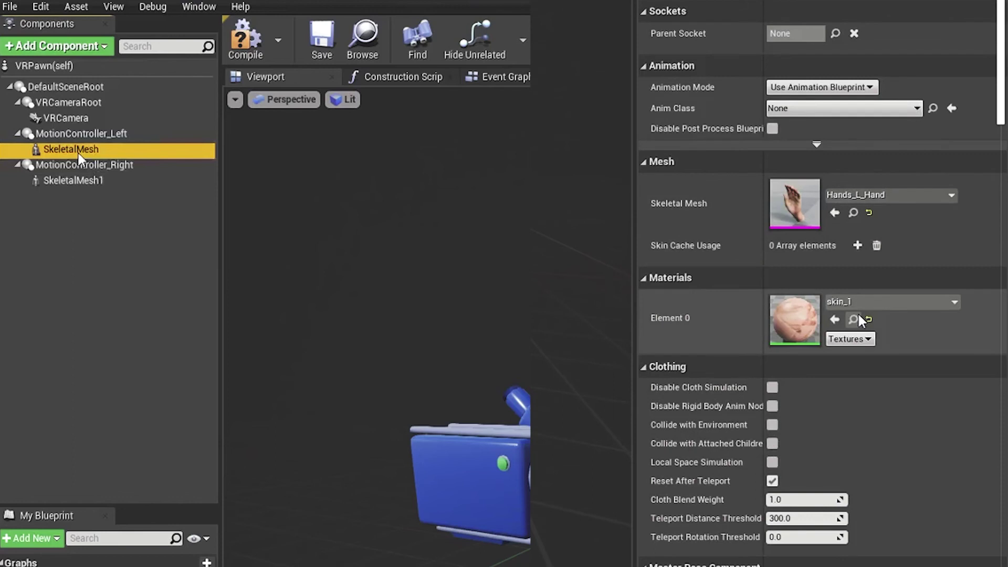
left_click(839, 109)
left_click(852, 163)
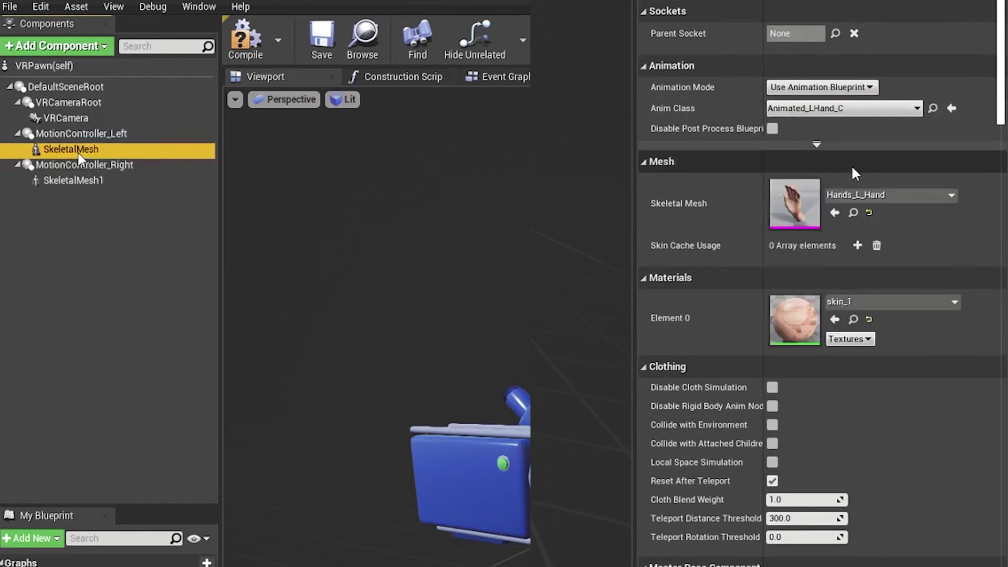
Step: Rename the left mesh component to SkeletalMesh_LHand
right_click(78, 150)
left_click(126, 297)
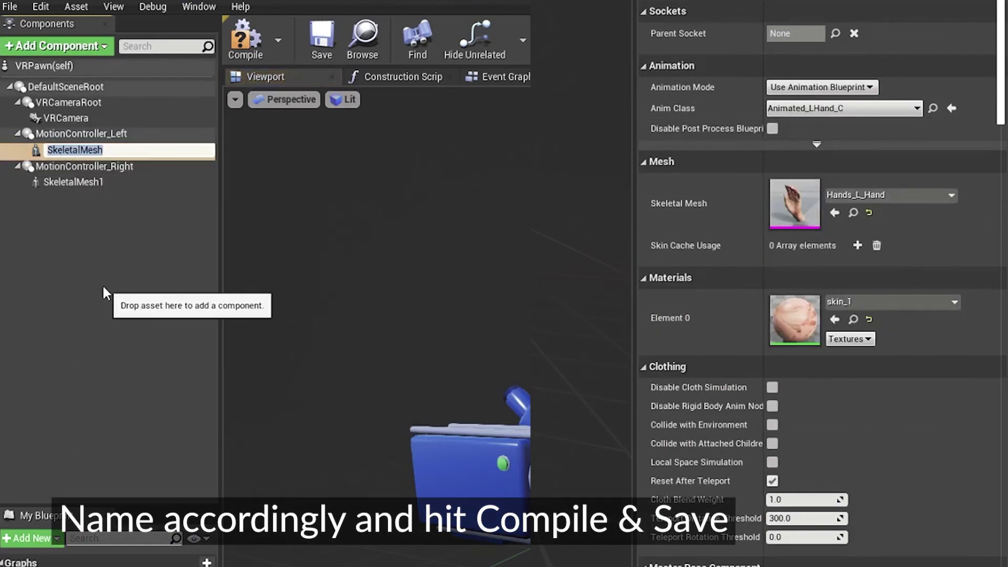
key("End")
type("_LHand")
key("Return")
Step: Rename SkeletalMesh1 to SkeletalMesh_RHand, then compile and save VRPawn
right_click(92, 182)
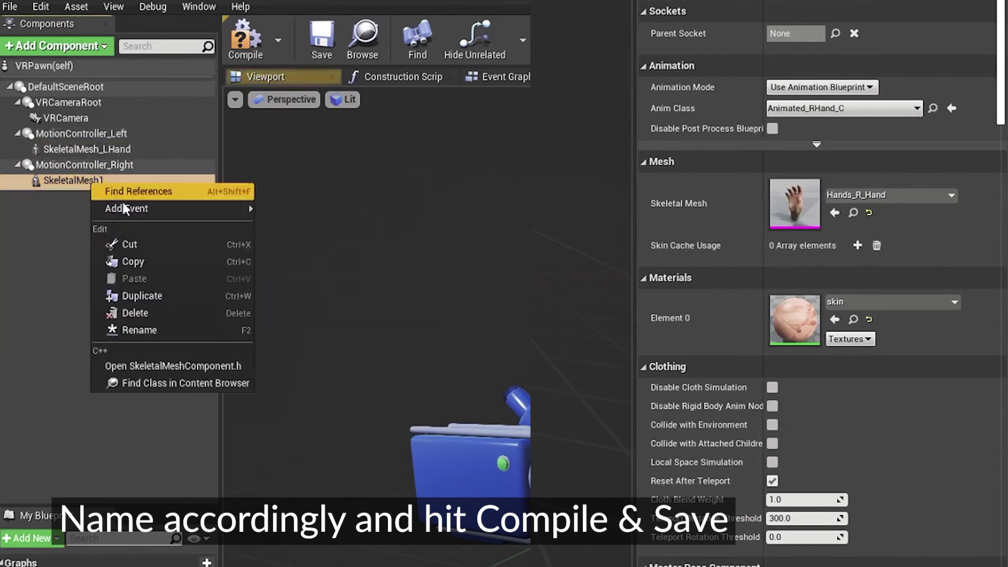
left_click(126, 330)
key("End")
key("BackSpace")
type("_RHand")
key("Return")
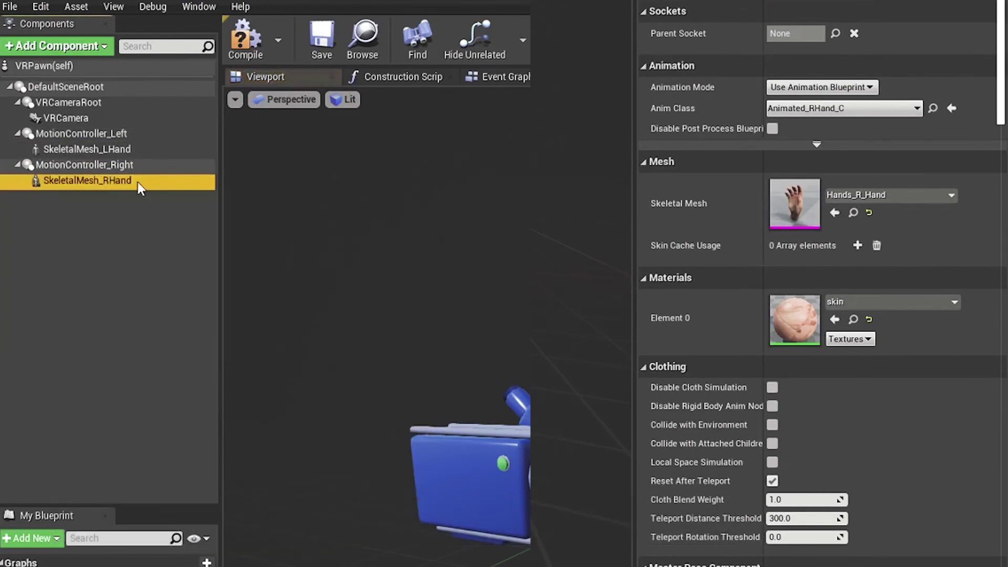
left_click(247, 39)
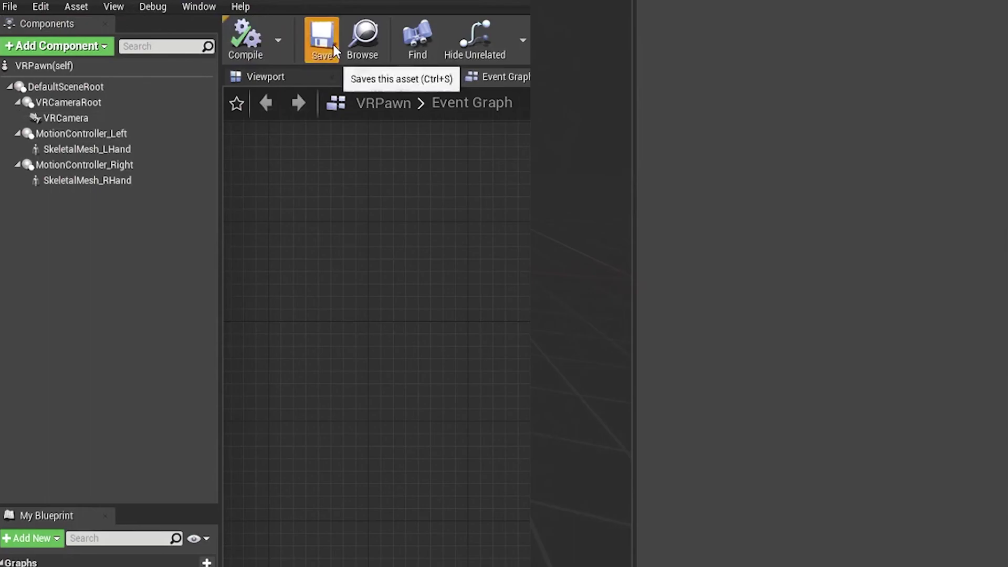
left_click(321, 39)
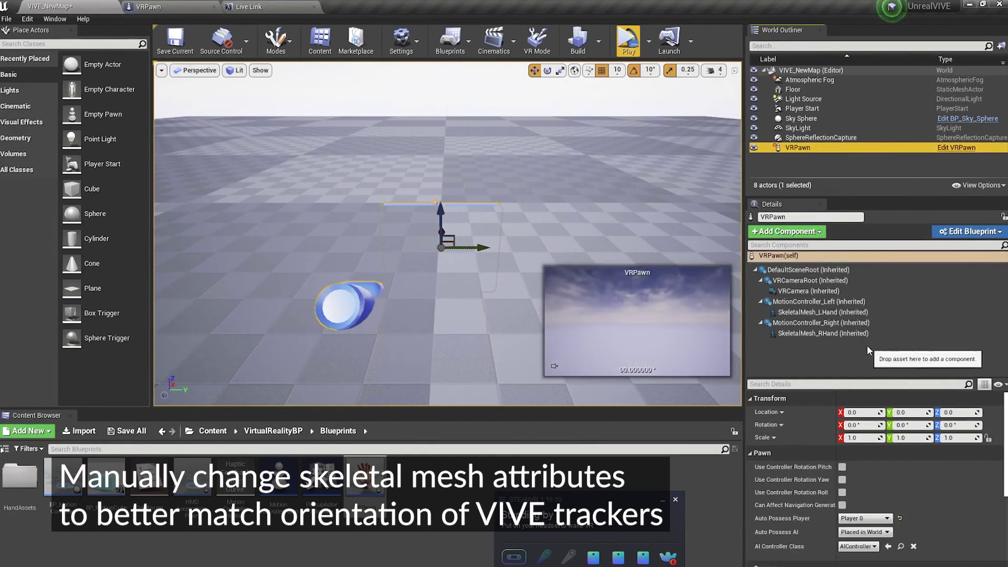
Step: Select SkeletalMesh_RHand and edit its Rotation Z value
left_click(834, 333)
left_click(962, 425)
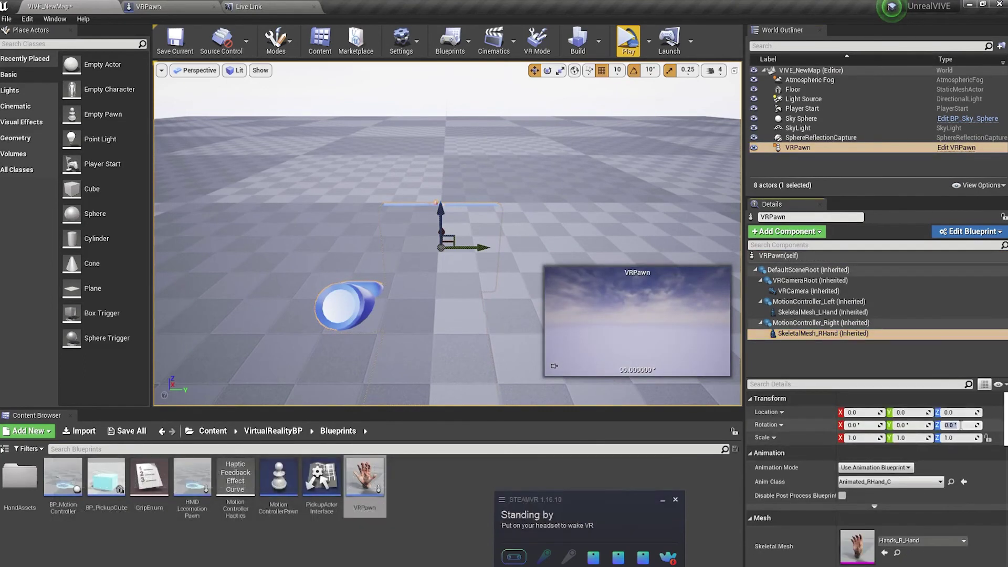